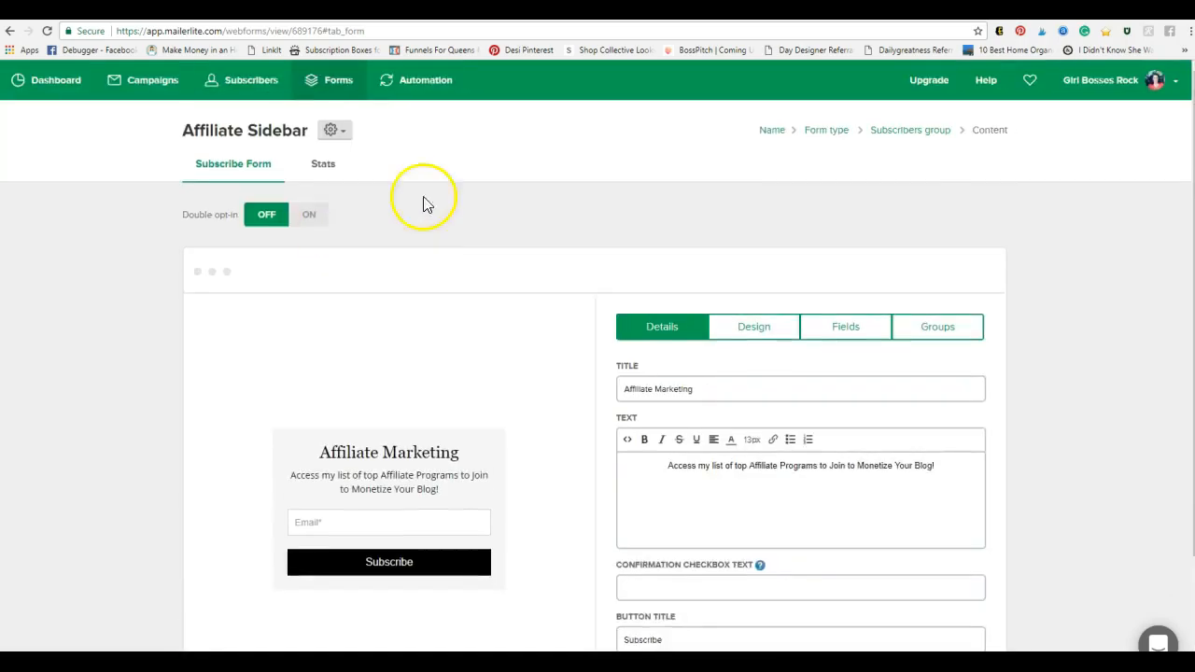
Open the Affiliate Sidebar form from the embedded forms list and turn on its double opt-in
{"action": "left_click", "coordinate": [339, 82]}
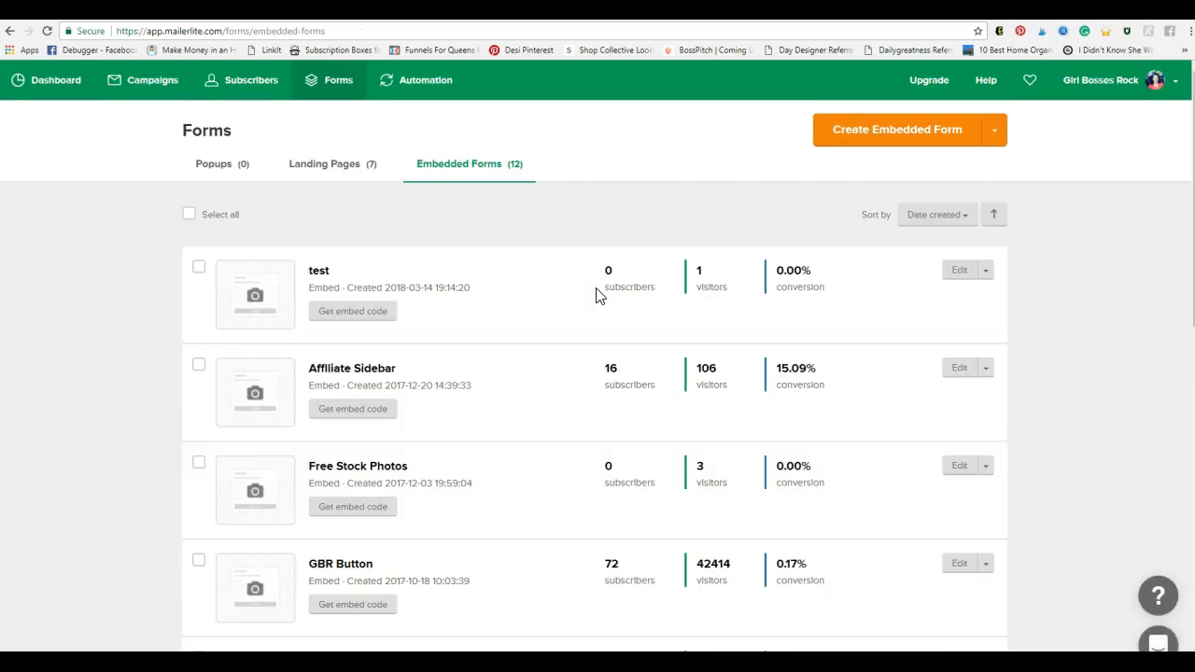
{"action": "scroll", "coordinate": [597, 295], "scroll_direction": "down", "scroll_amount": 2}
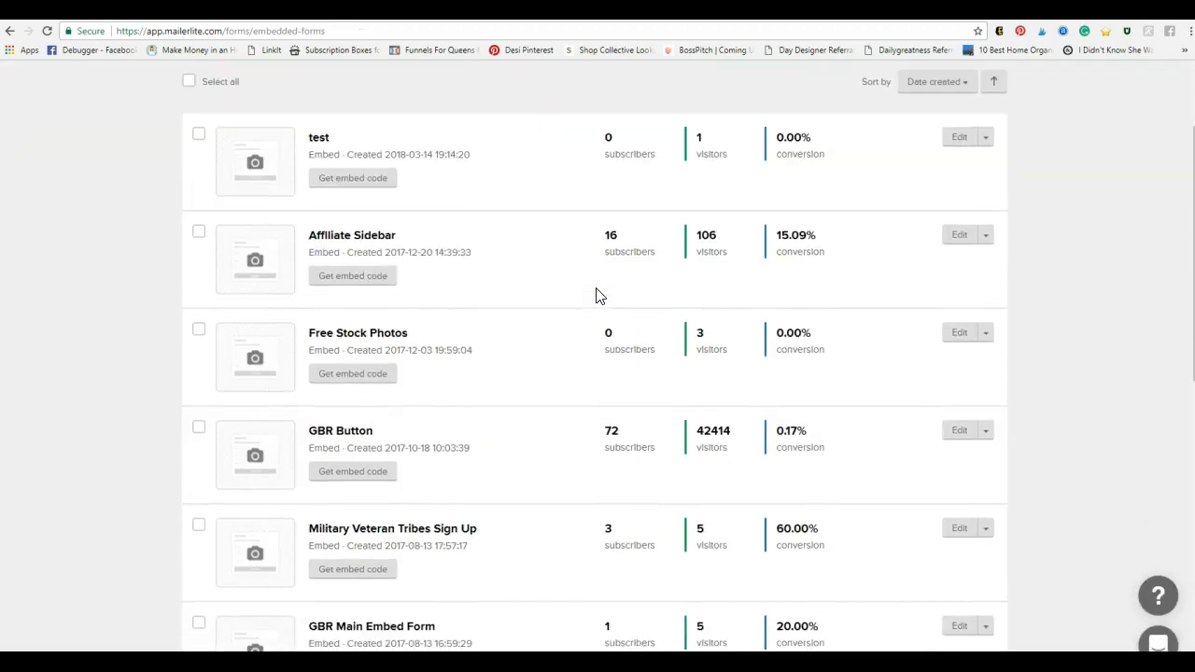
{"action": "left_click", "coordinate": [357, 245]}
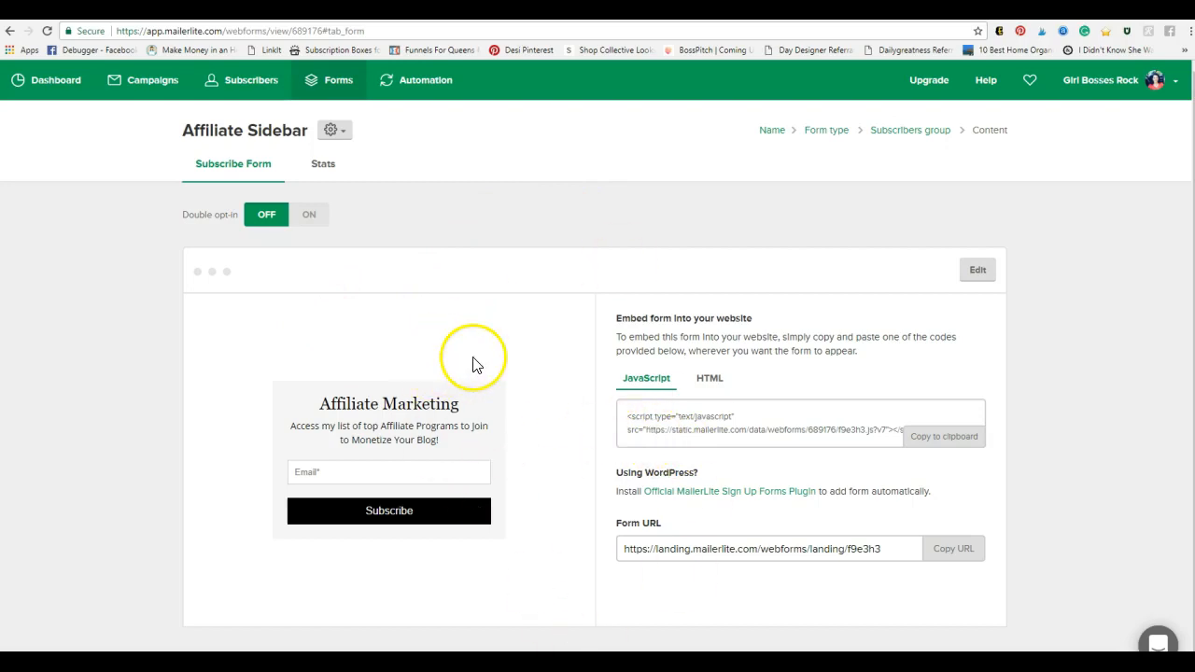
{"action": "left_click", "coordinate": [301, 214]}
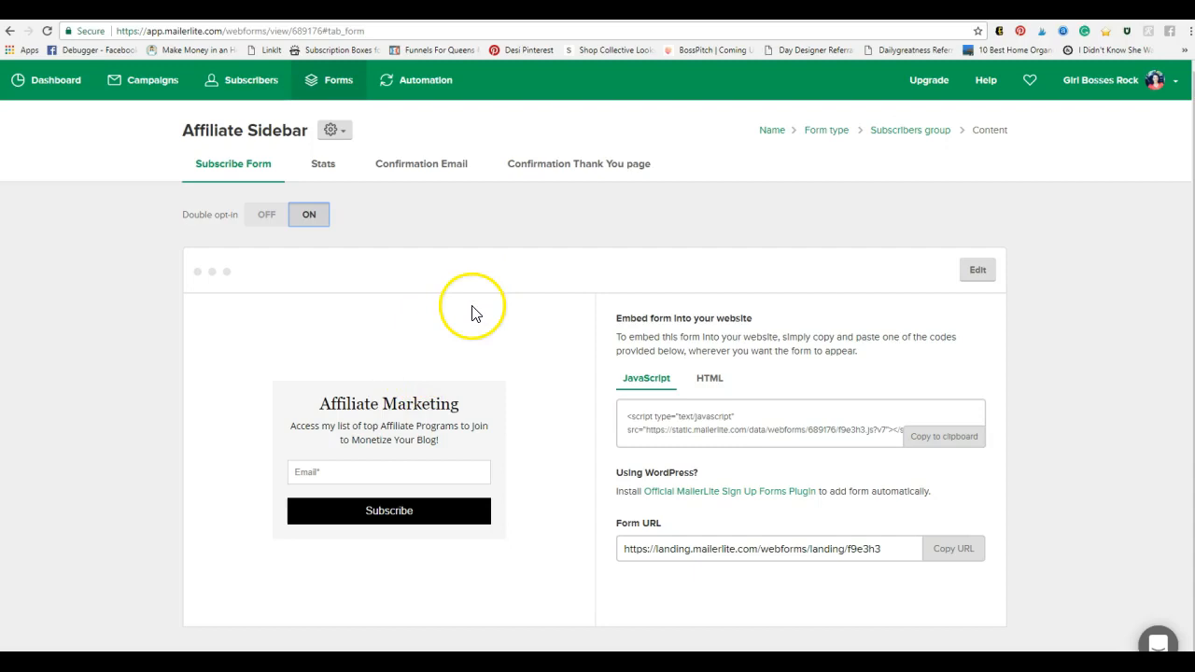
Review the form's confirmation email, from its header image down to the confirm button and sign-off
{"action": "left_click", "coordinate": [427, 176]}
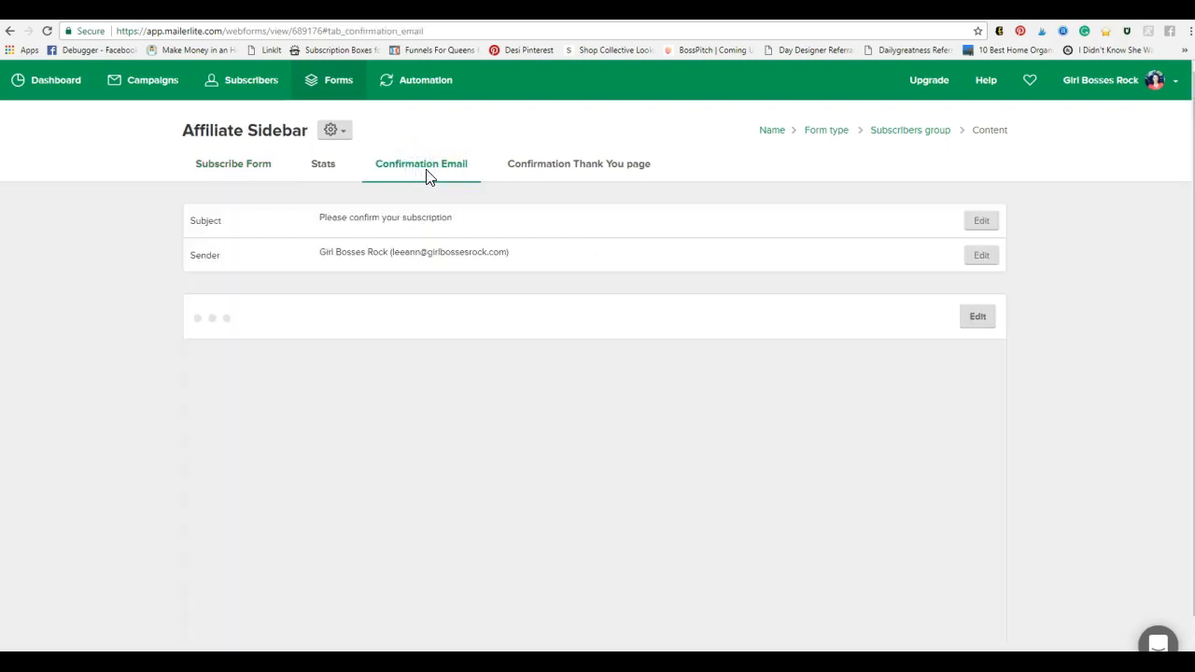
{"action": "scroll", "coordinate": [814, 507], "scroll_direction": "up", "scroll_amount": 3}
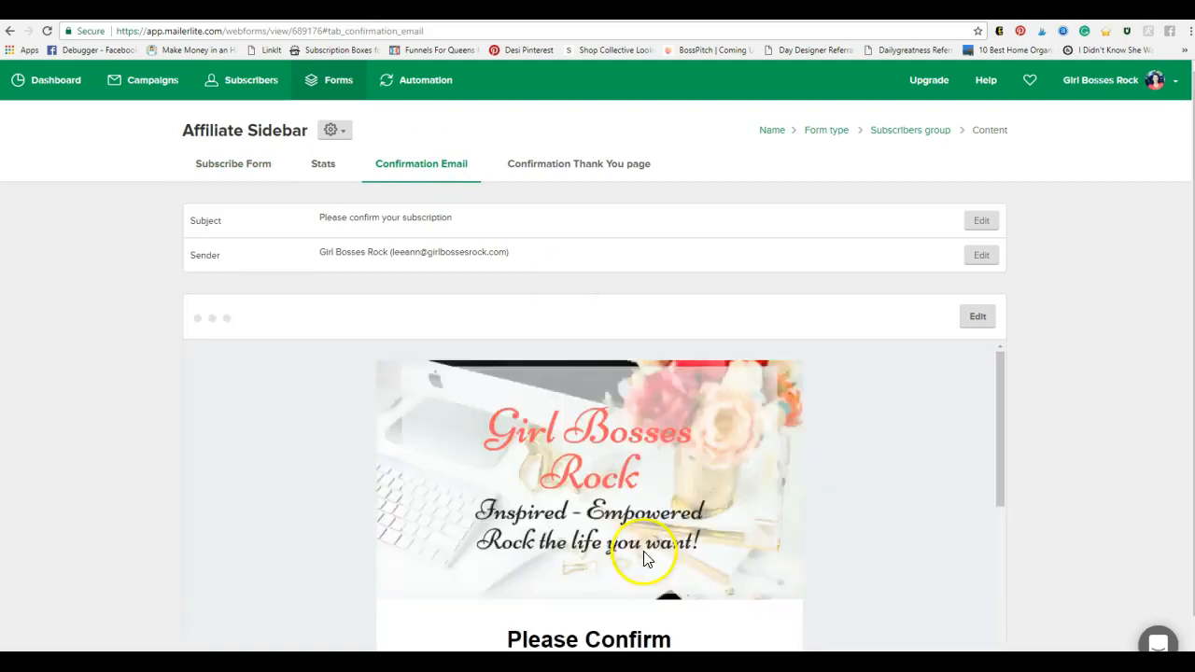
{"action": "scroll", "coordinate": [643, 555], "scroll_direction": "down", "scroll_amount": 3}
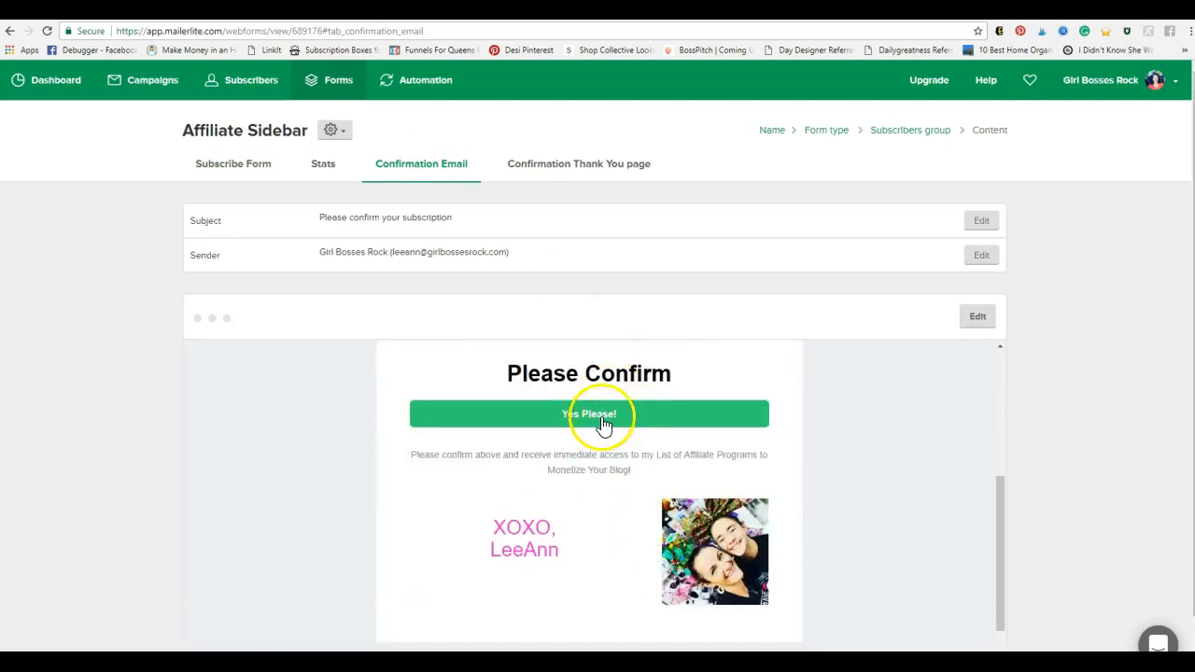
Review the form's confirmation thank-you page, including the header image and the linked body text
{"action": "left_click", "coordinate": [576, 166]}
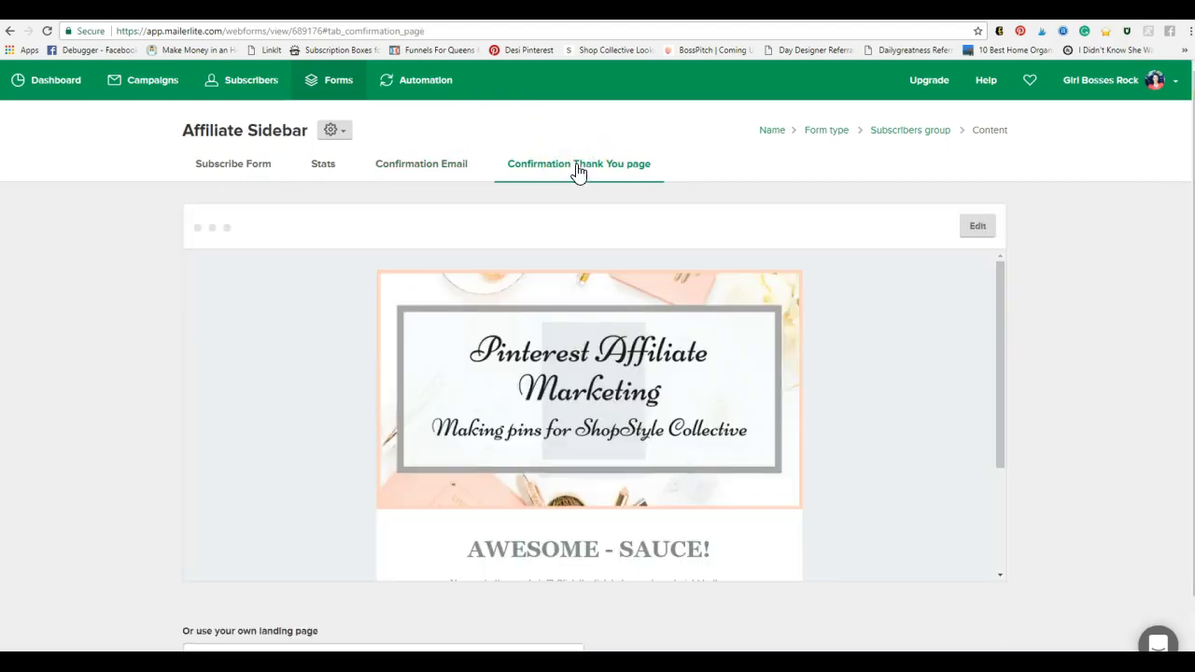
{"action": "scroll", "coordinate": [830, 490], "scroll_direction": "down", "scroll_amount": 2}
{"action": "scroll", "coordinate": [834, 489], "scroll_direction": "up", "scroll_amount": 2}
{"action": "scroll", "coordinate": [834, 489], "scroll_direction": "down", "scroll_amount": 2}
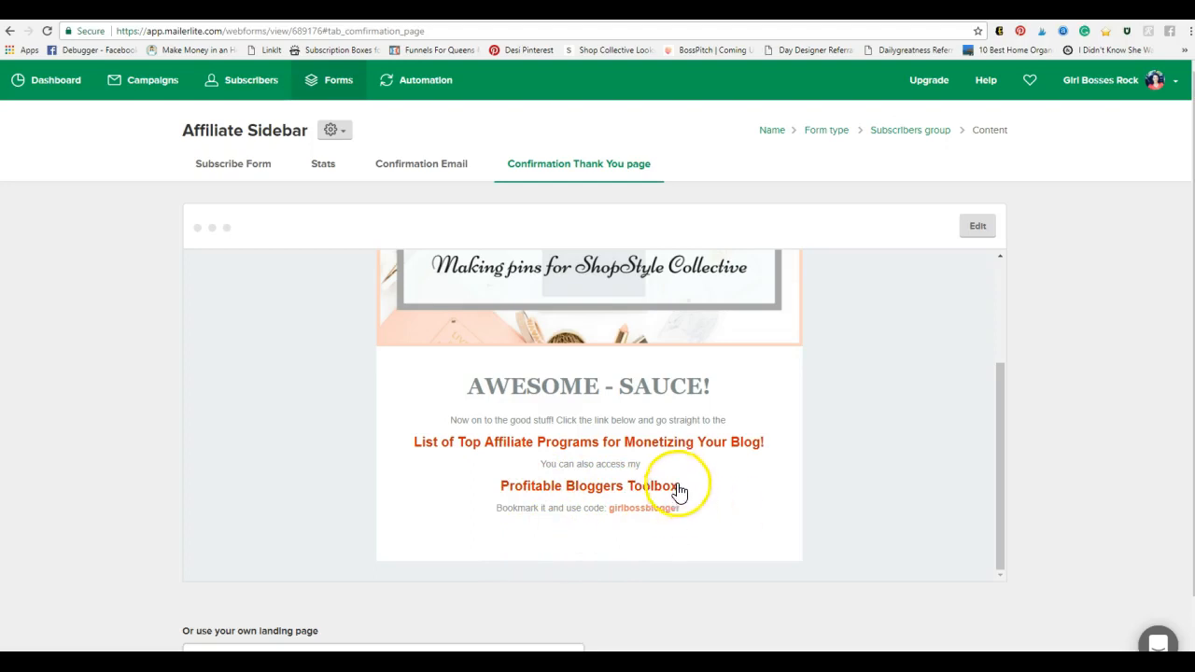
{"action": "left_click", "coordinate": [641, 463]}
Edit the thank-you page's body text block and begin inserting a link on the word "access"
{"action": "left_click", "coordinate": [978, 226]}
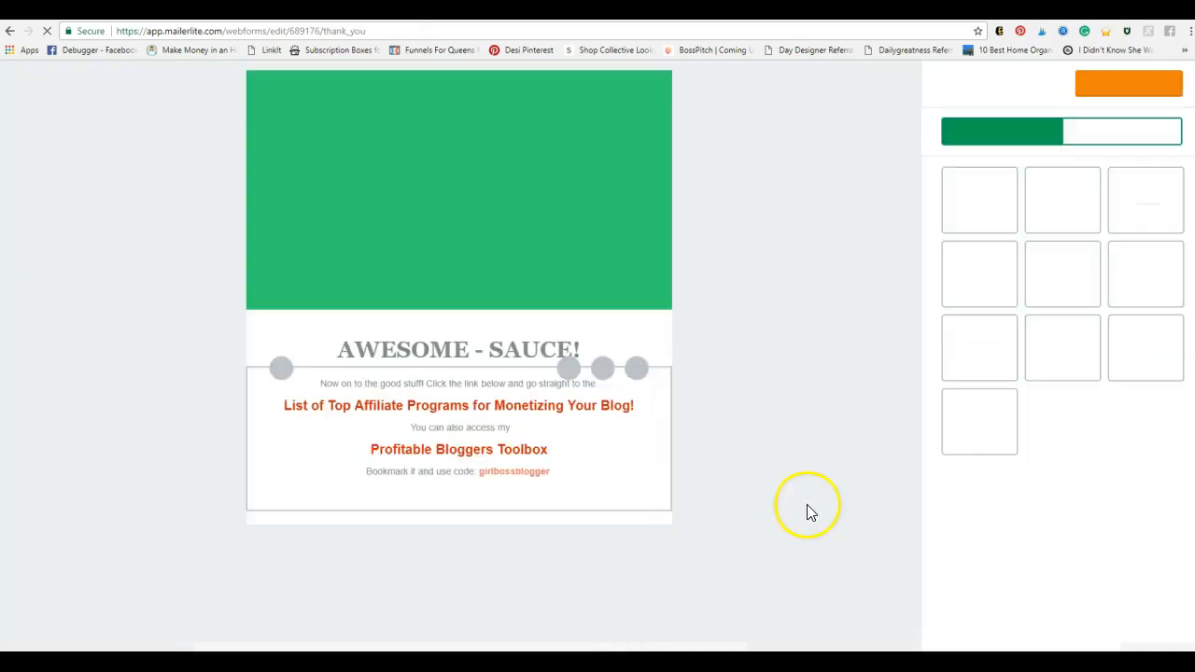
{"action": "left_click", "coordinate": [511, 435]}
{"action": "left_click_drag", "start_coordinate": [933, 115], "coordinate": [737, 125]}
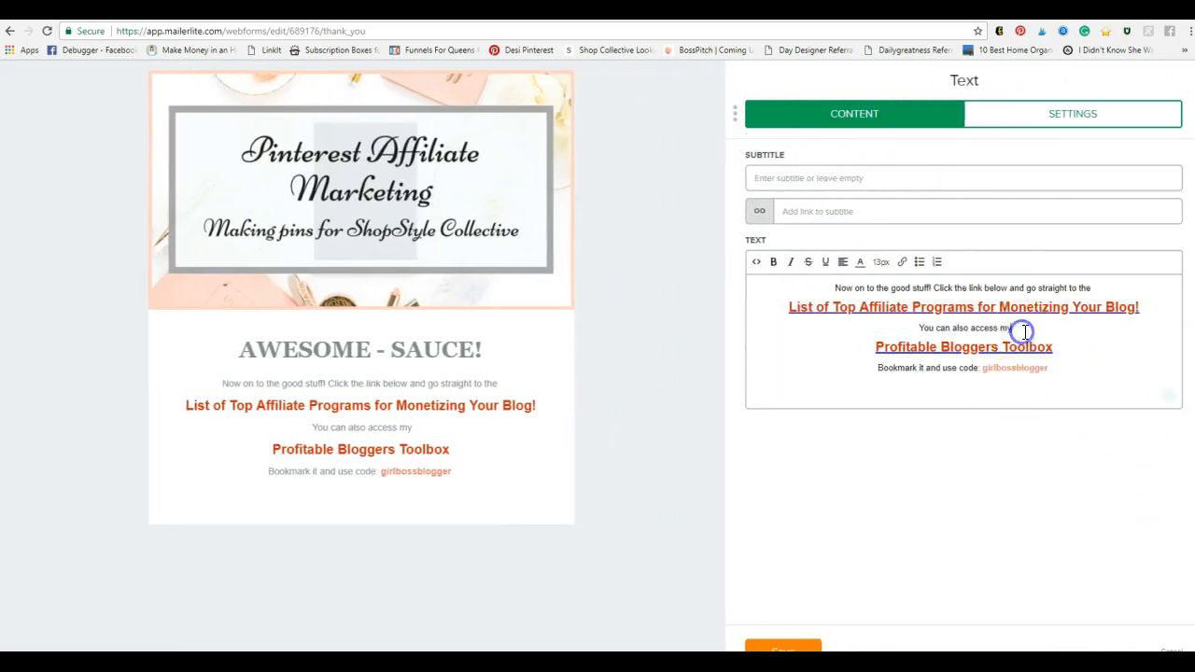
{"action": "left_click", "coordinate": [1093, 383]}
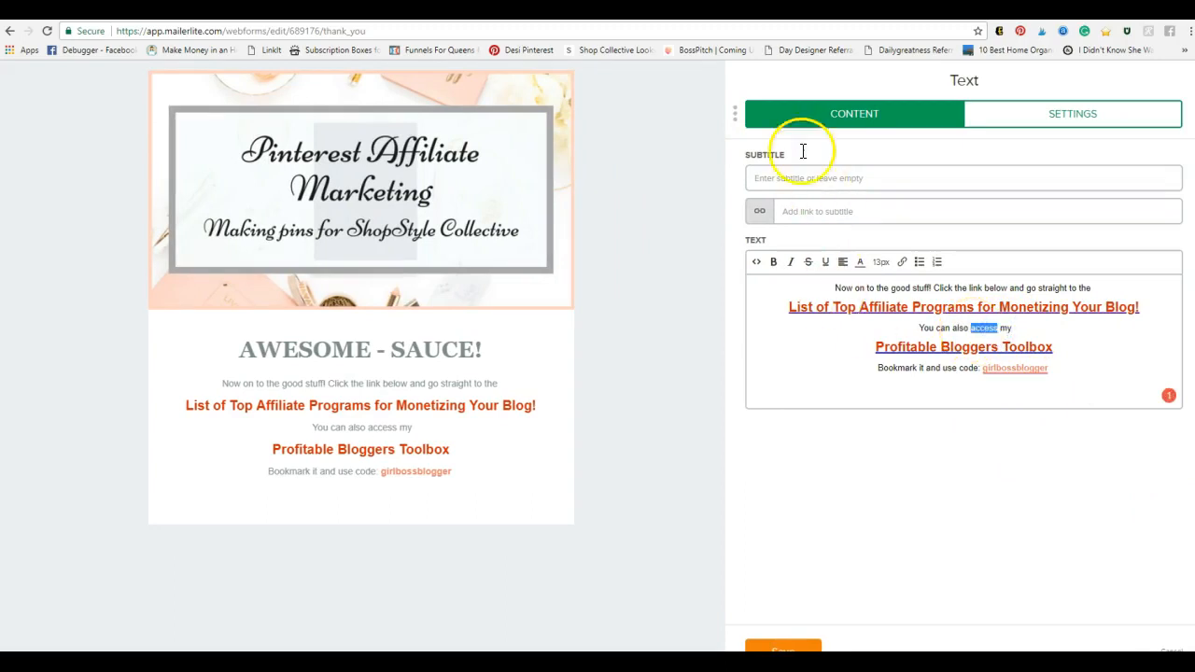
{"action": "left_click", "coordinate": [902, 263]}
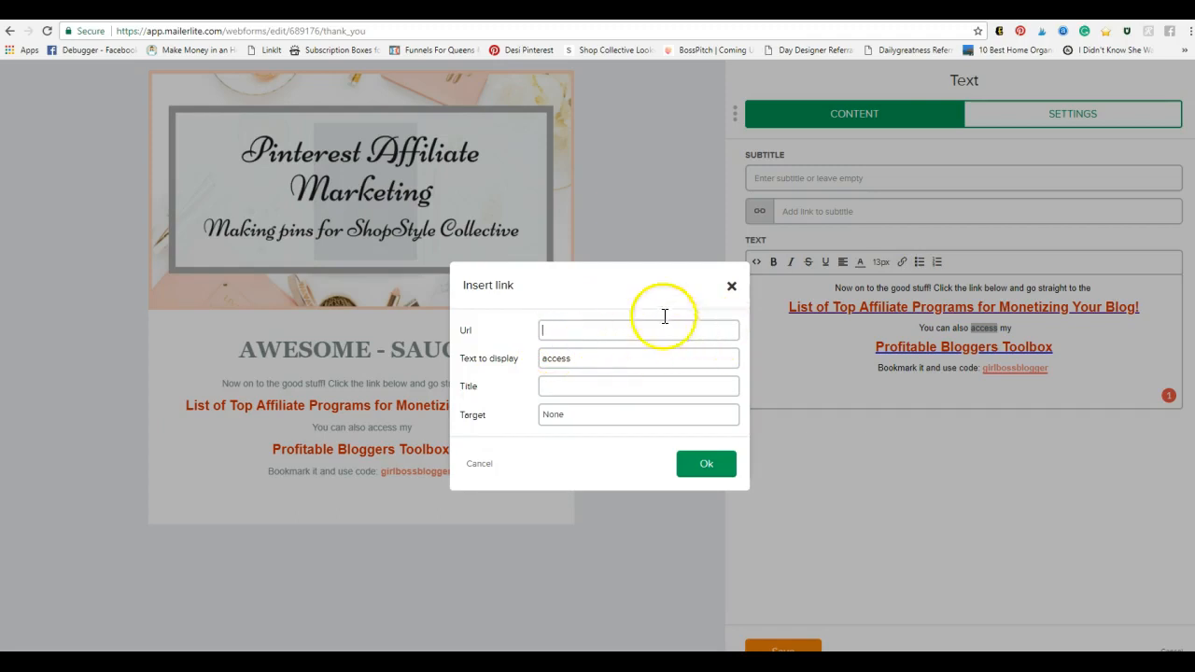
Open Google Drive in a new browser tab
{"action": "left_click", "coordinate": [683, 9]}
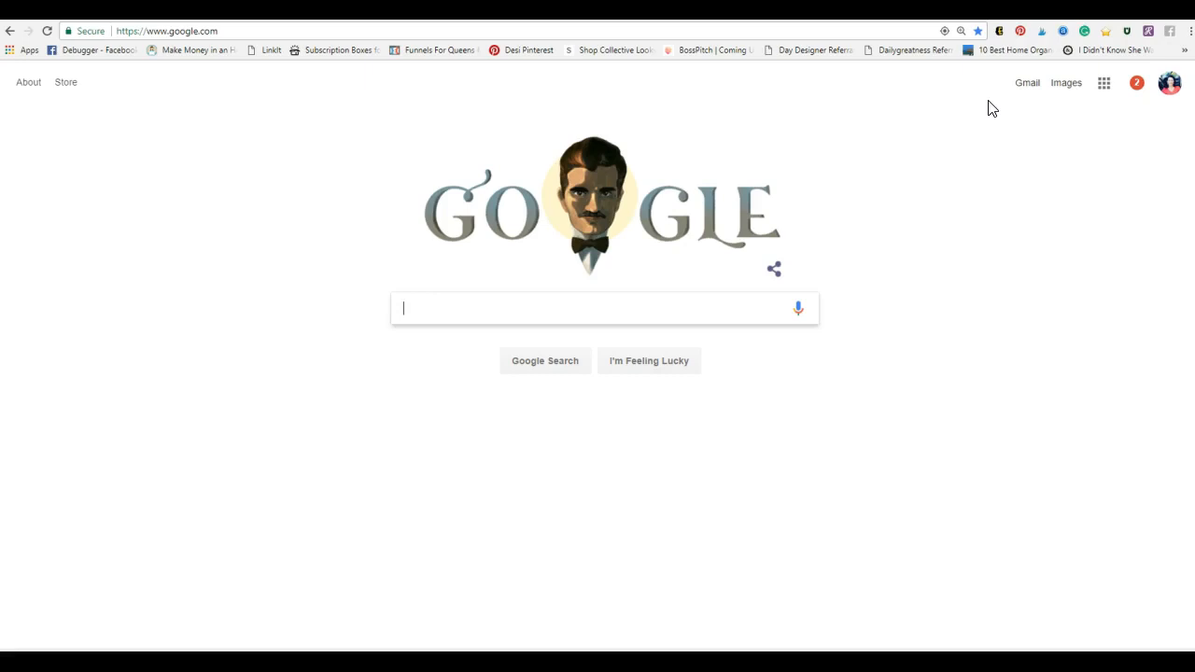
{"action": "left_click", "coordinate": [547, 323]}
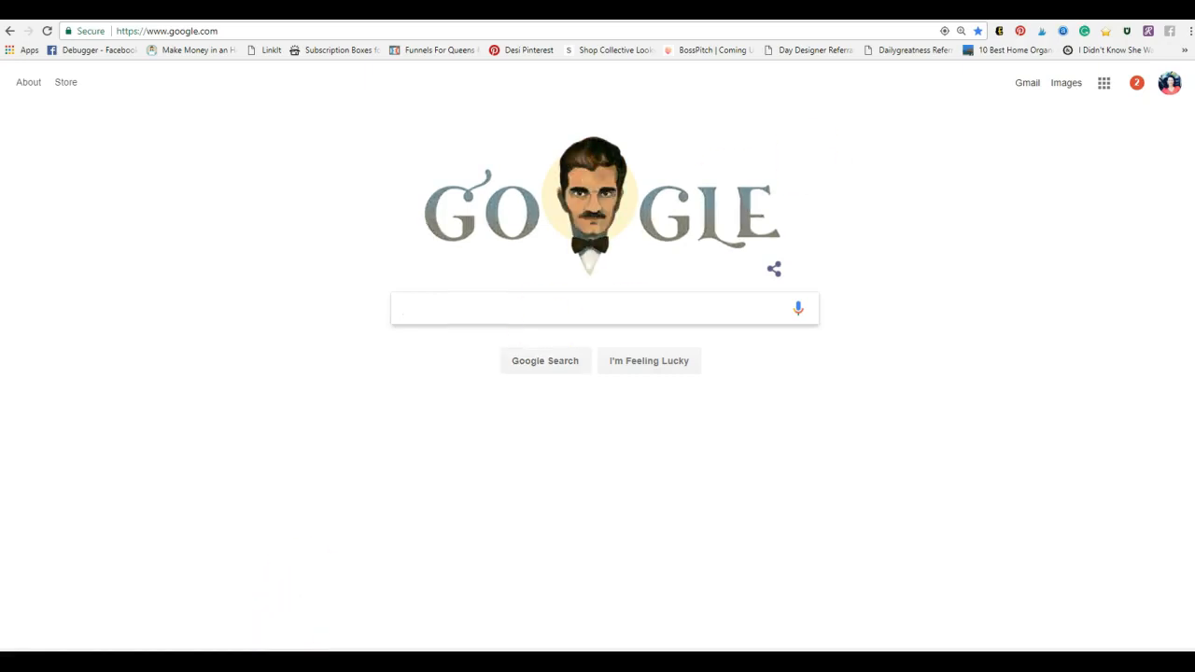
{"action": "key", "text": "super+e"}
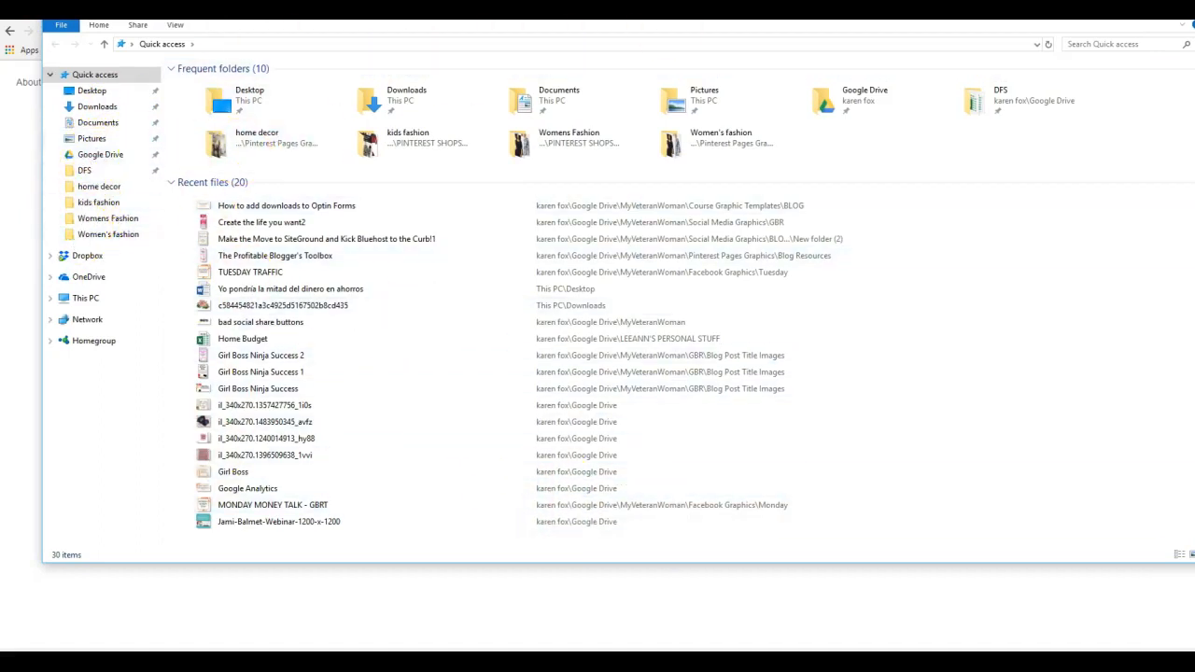
{"action": "left_click", "coordinate": [1186, 9]}
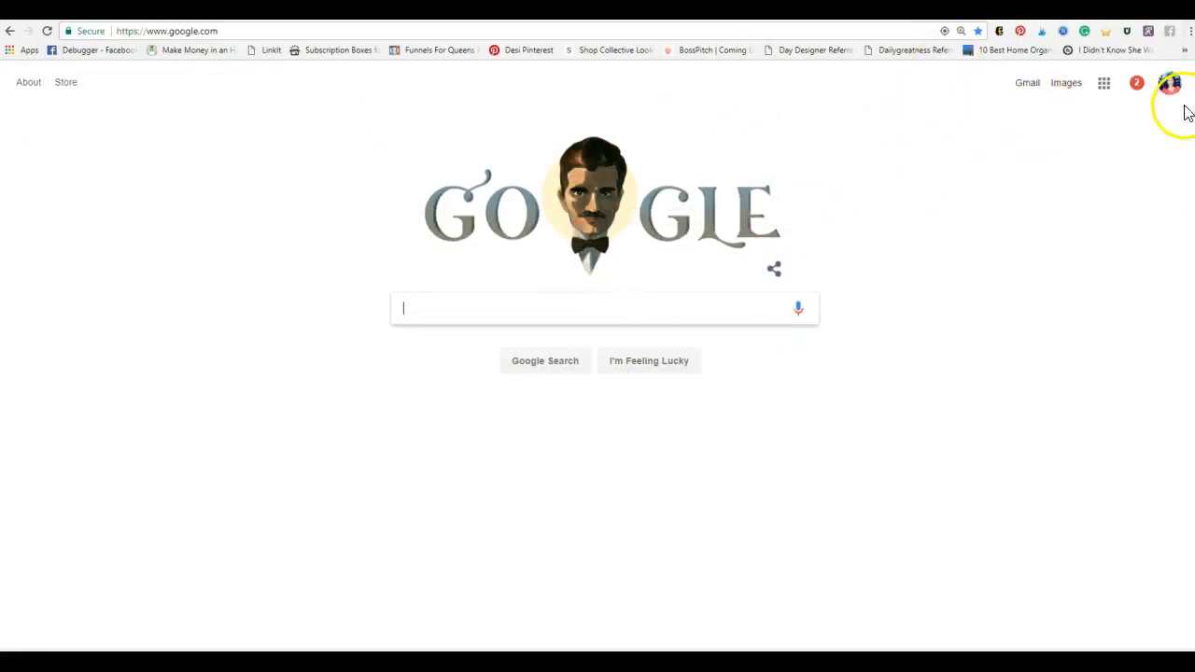
{"action": "left_click", "coordinate": [1106, 88]}
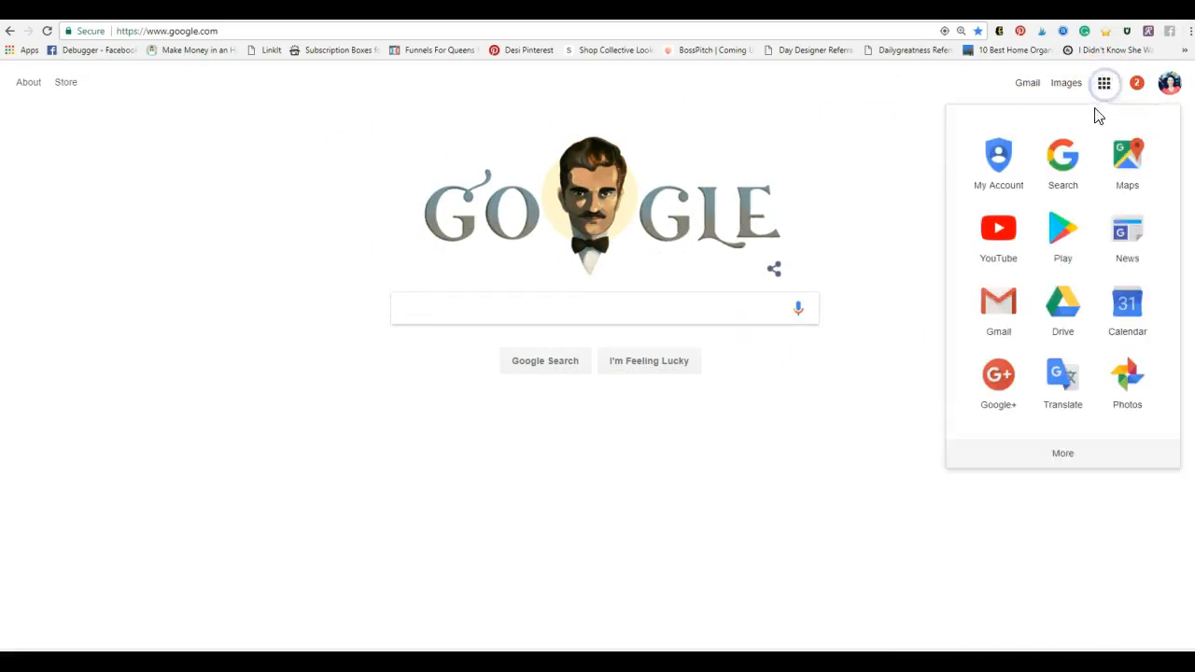
{"action": "left_click", "coordinate": [1061, 303]}
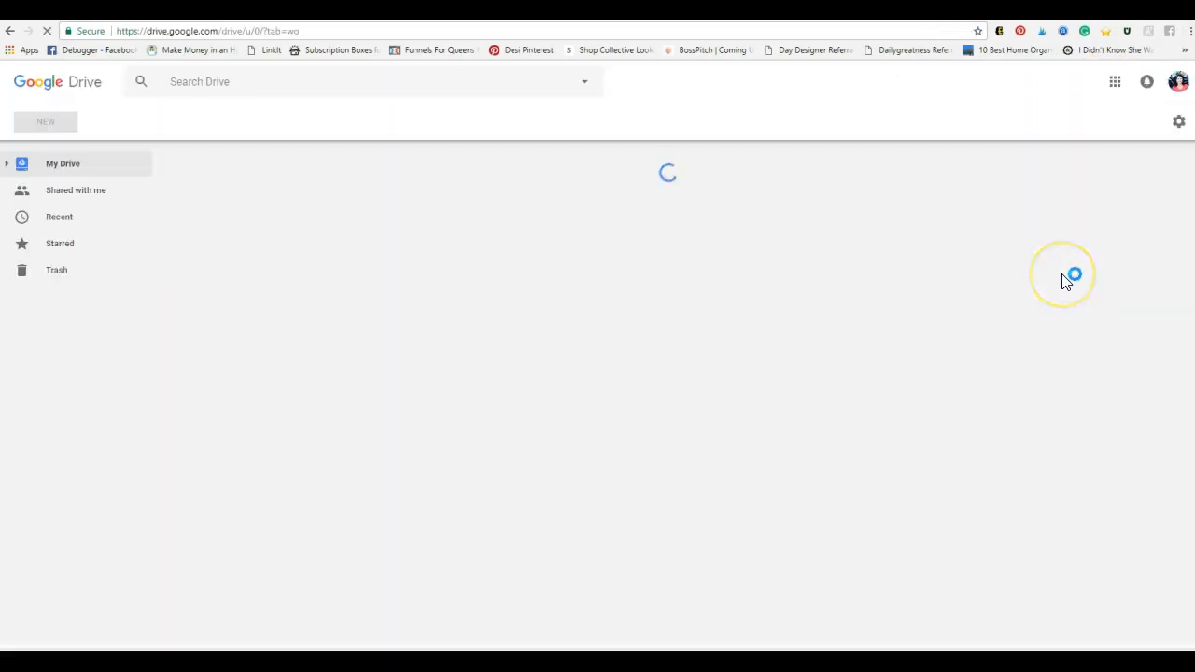
{"action": "left_click", "coordinate": [1056, 246]}
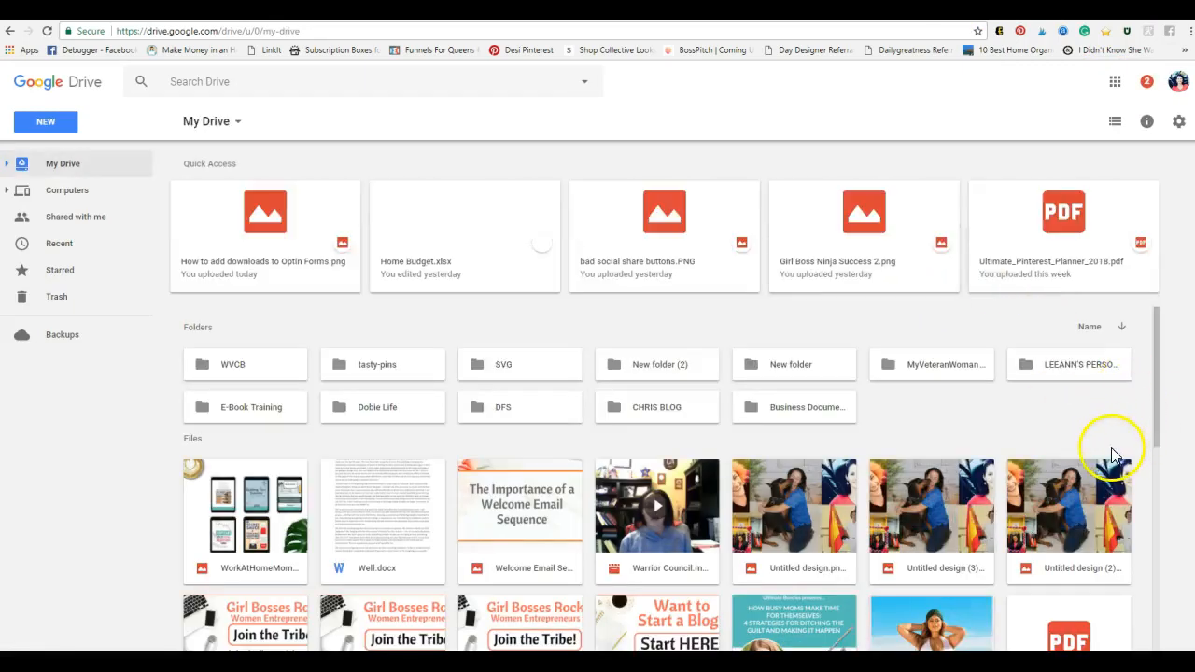
Get a shareable link for the Pinterest Group PDF in My Drive
{"action": "scroll", "coordinate": [574, 362], "scroll_direction": "down", "scroll_amount": 2}
{"action": "scroll", "coordinate": [574, 363], "scroll_direction": "down", "scroll_amount": 2}
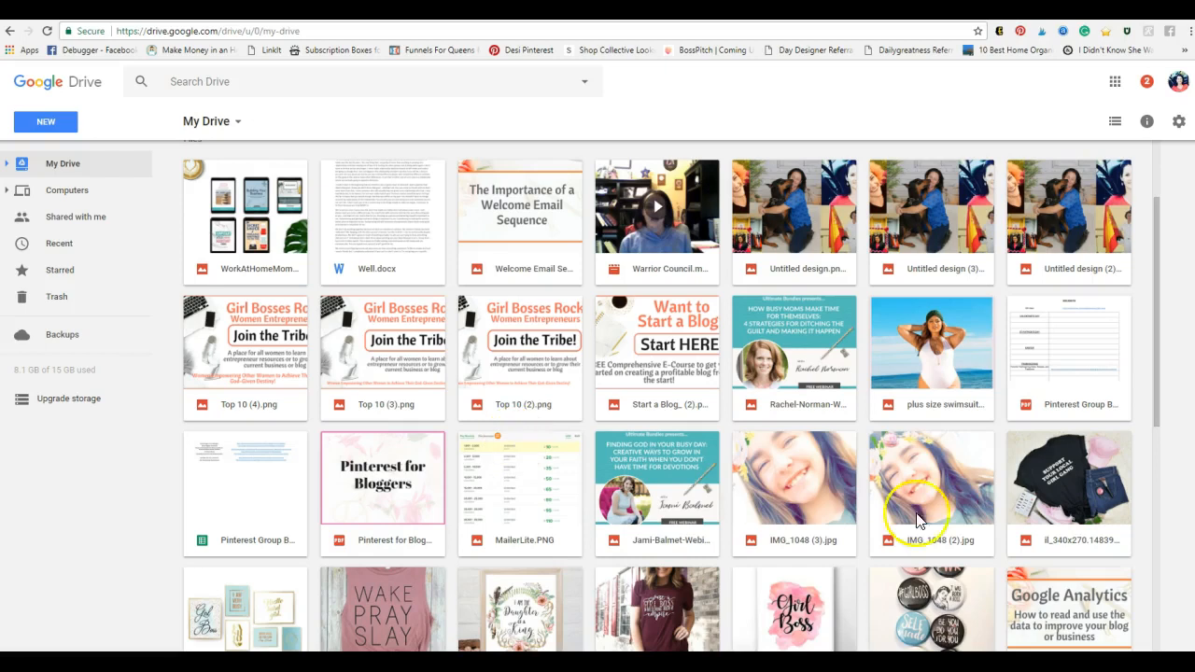
{"action": "left_click", "coordinate": [1081, 363]}
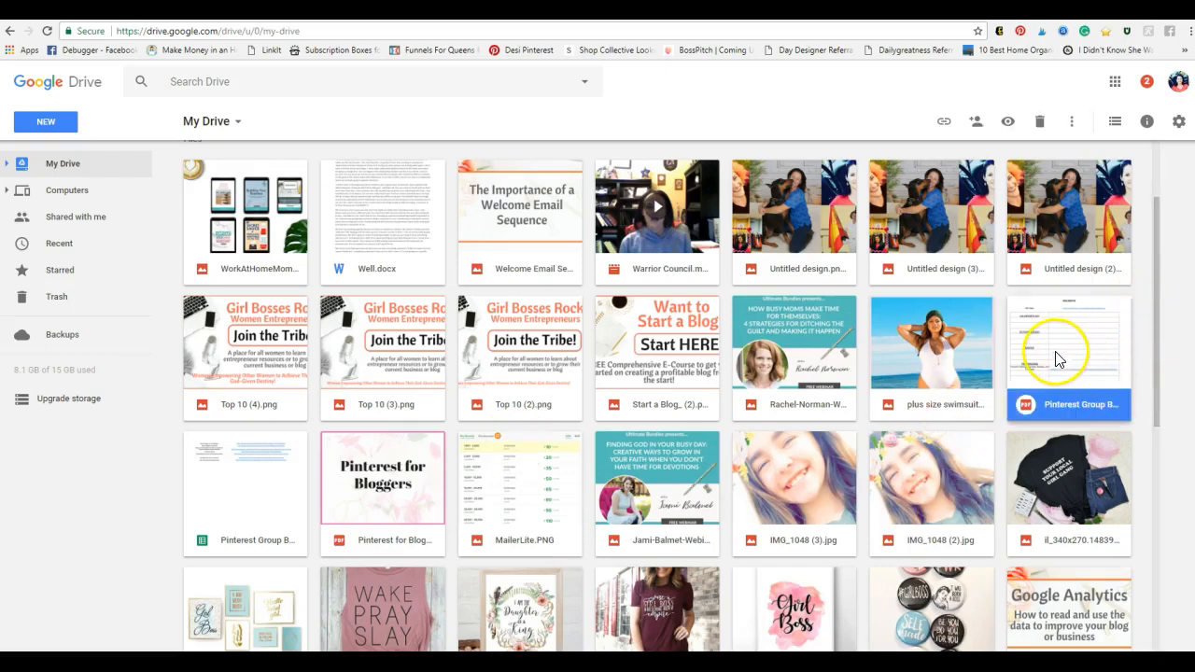
{"action": "right_click", "coordinate": [1060, 356]}
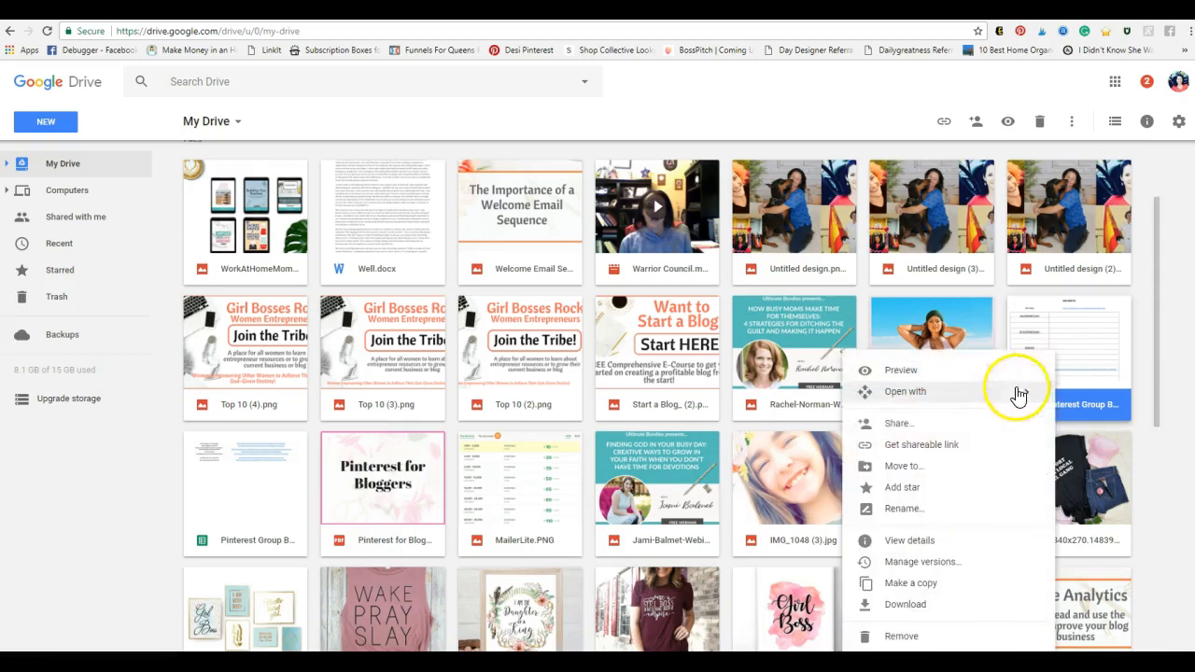
{"action": "left_click", "coordinate": [911, 450]}
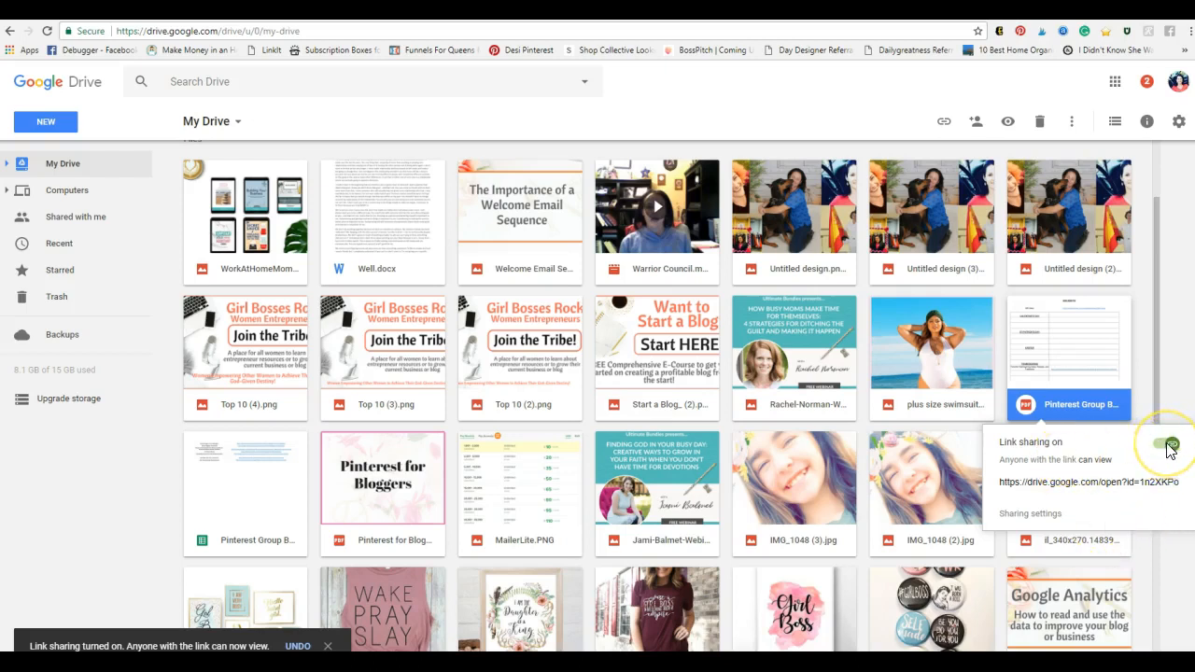
Copy the PDF's full link from its sharing settings and close the sharing dialog
{"action": "left_click", "coordinate": [1028, 513]}
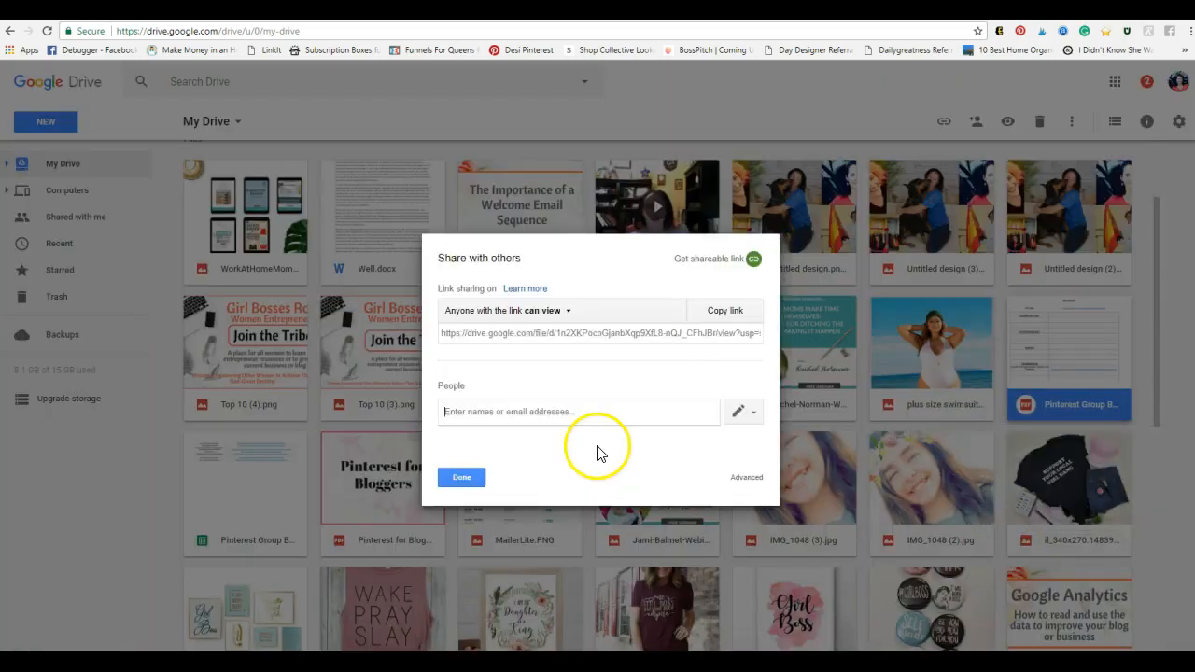
{"action": "left_click", "coordinate": [483, 333]}
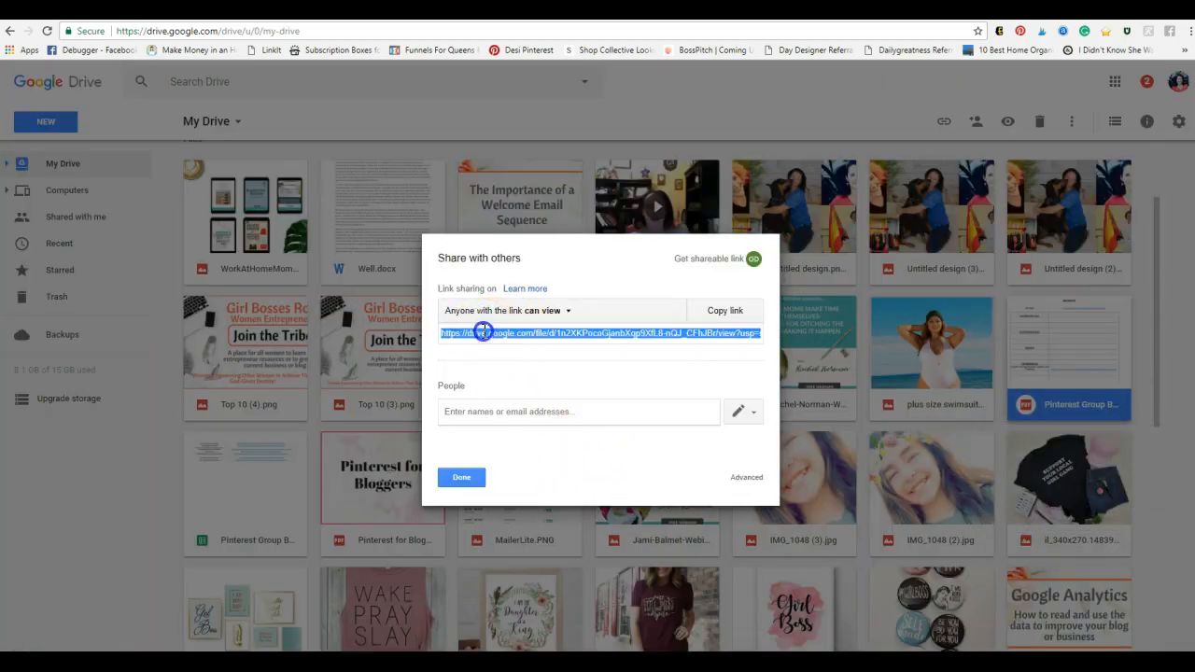
{"action": "right_click", "coordinate": [484, 329]}
{"action": "left_click", "coordinate": [509, 339]}
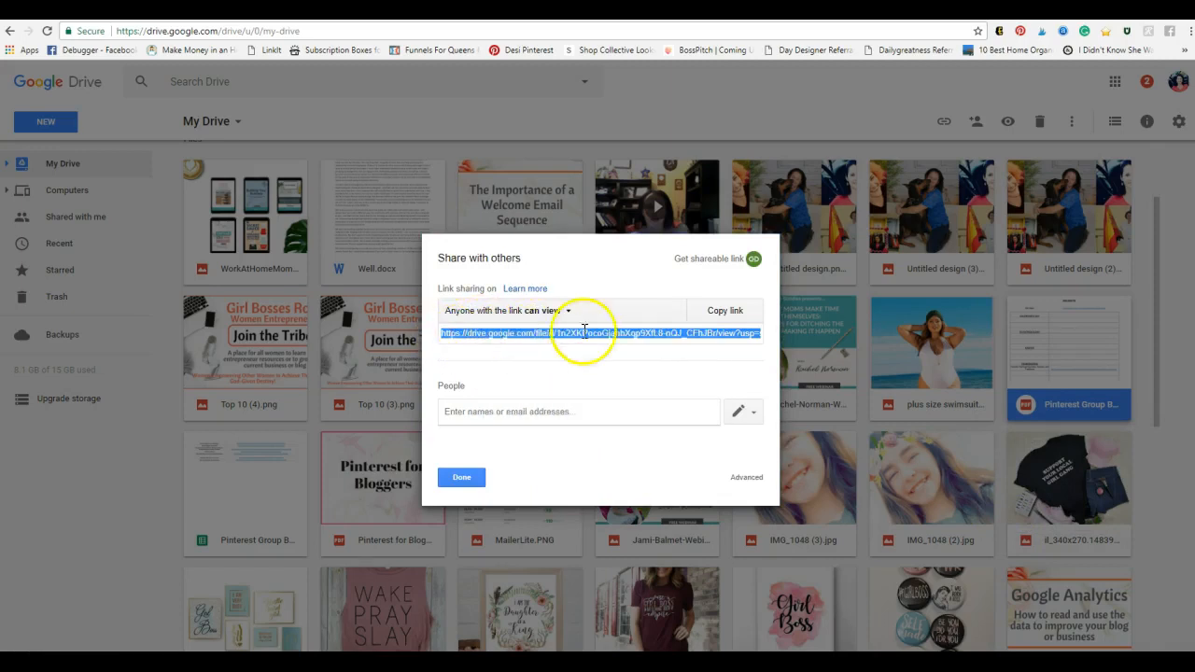
{"action": "left_click", "coordinate": [464, 477]}
Switch back to MailerLite, paste the Drive link as the URL for "access" with target New window, and dismiss the dialog without applying it
{"action": "key", "text": "ctrl+Tab"}
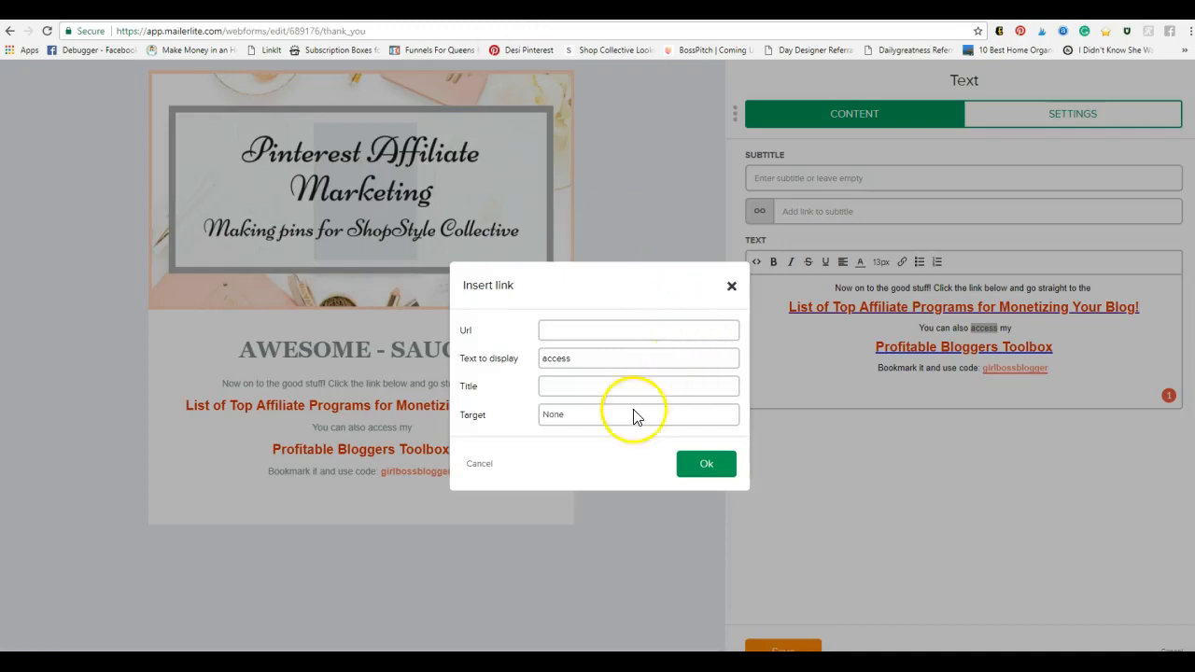
{"action": "right_click", "coordinate": [567, 326]}
{"action": "left_click", "coordinate": [602, 403]}
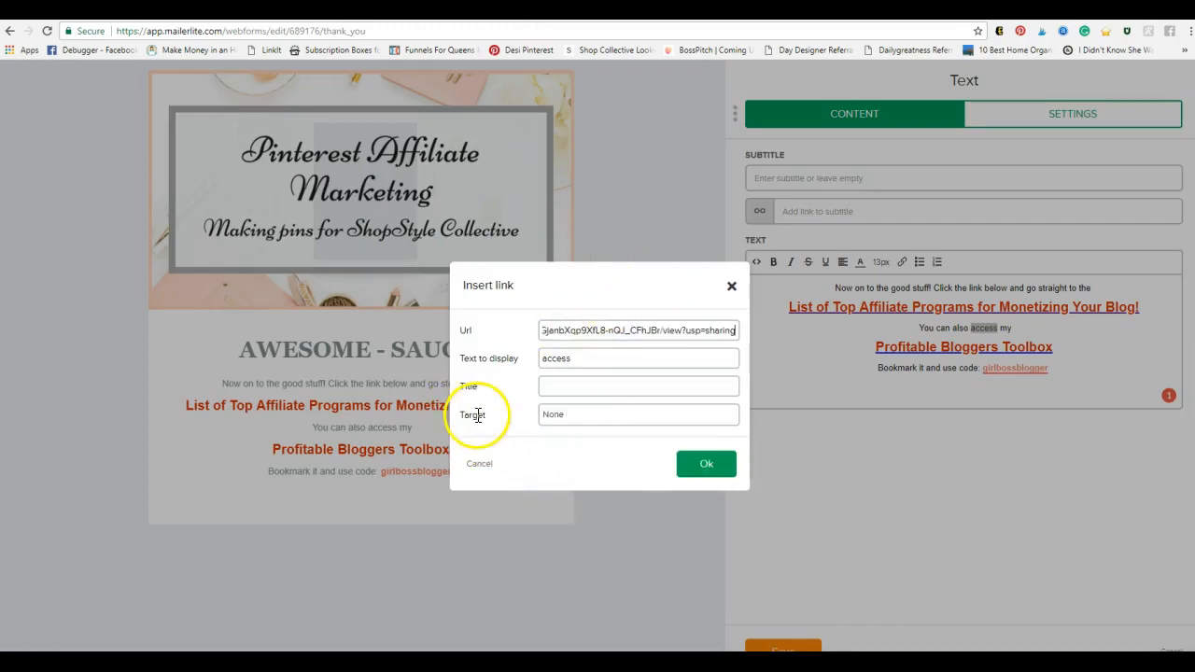
{"action": "left_click", "coordinate": [564, 414]}
{"action": "left_click", "coordinate": [566, 459]}
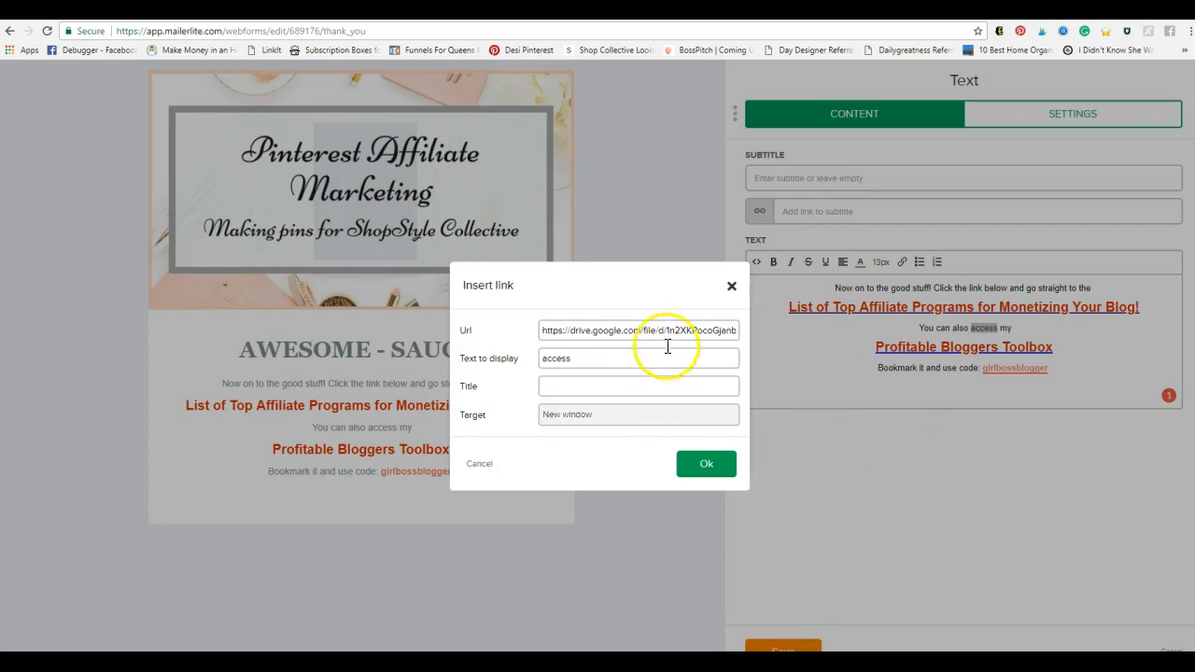
{"action": "left_click", "coordinate": [730, 287]}
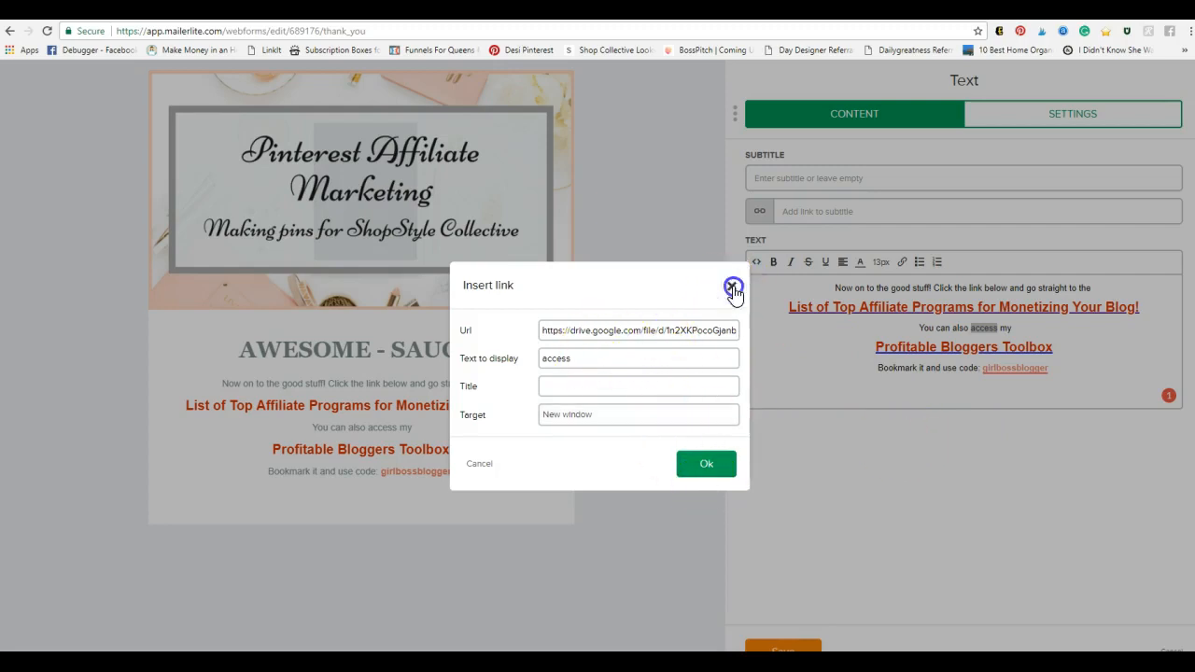
Inspect the existing link settings of the "Profitable Bloggers Toolbox" text and close them without changes
{"action": "left_click", "coordinate": [954, 348]}
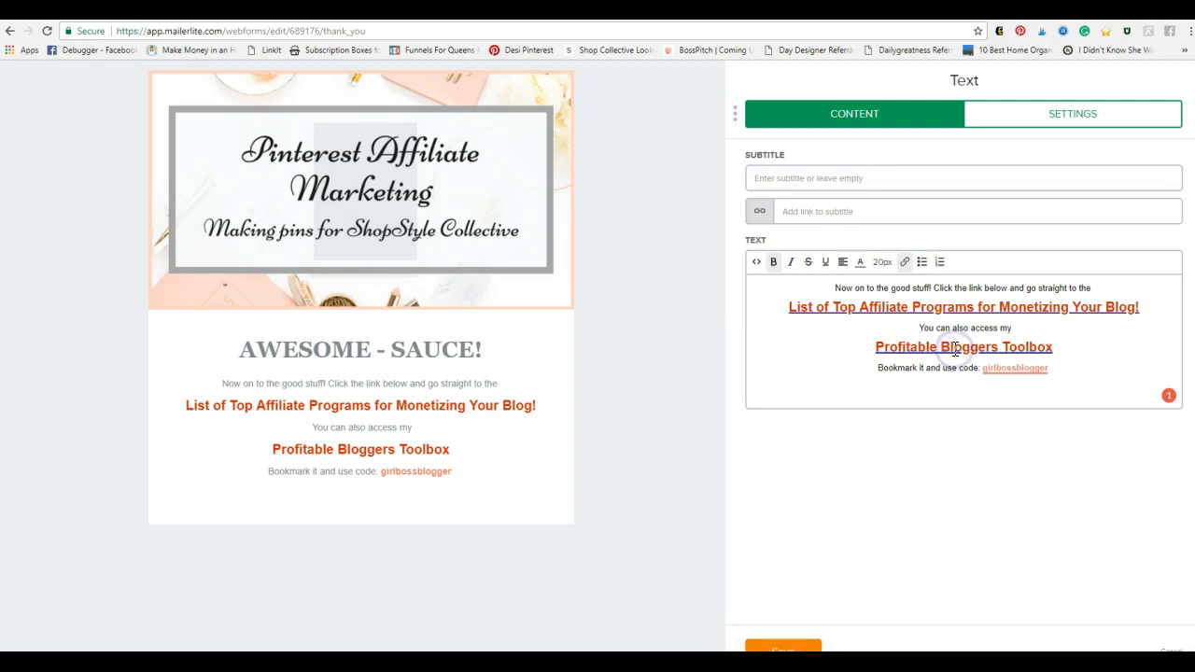
{"action": "left_click", "coordinate": [905, 263]}
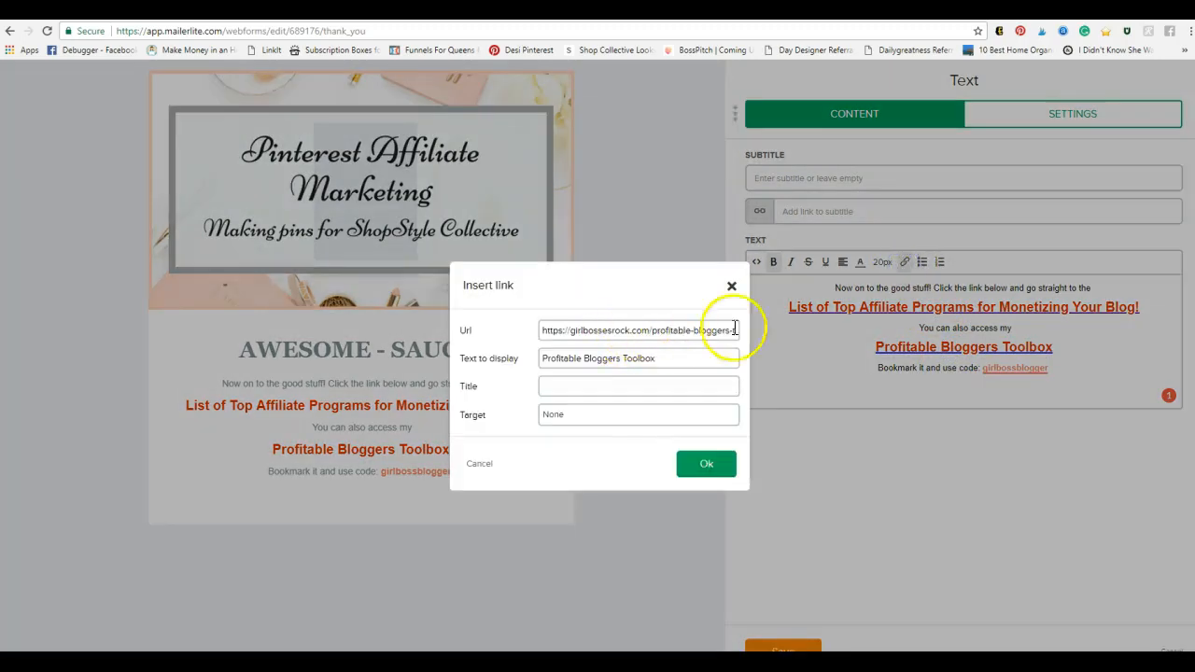
{"action": "left_click", "coordinate": [732, 286]}
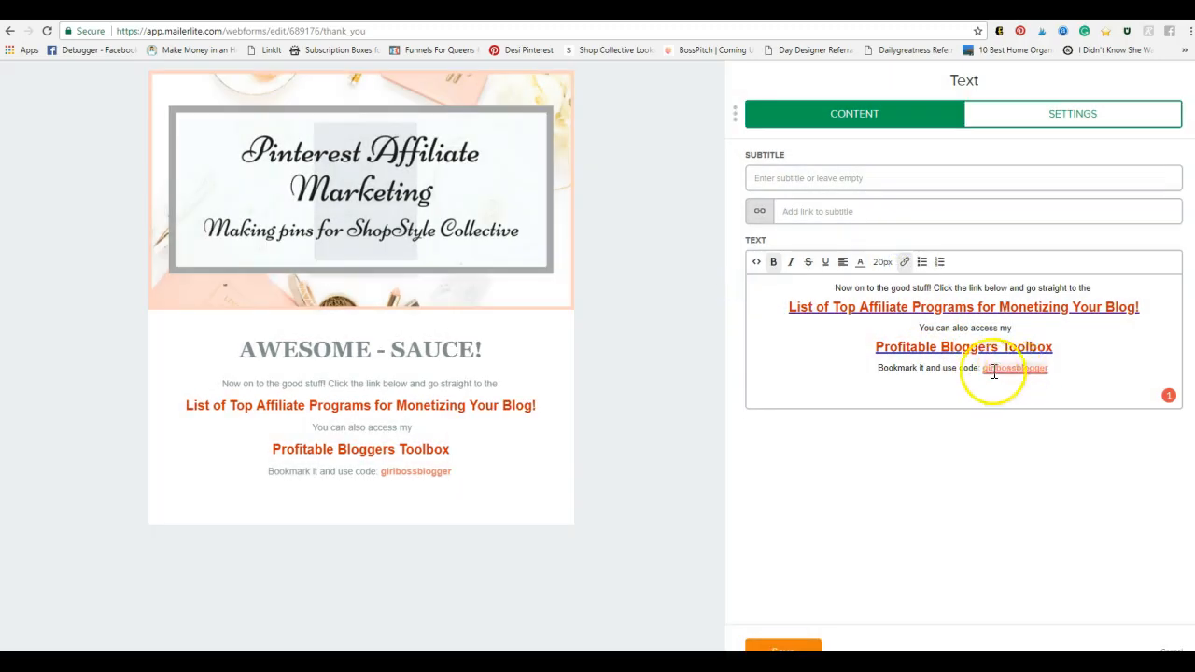
{"action": "left_click", "coordinate": [997, 370]}
{"action": "left_click", "coordinate": [824, 385]}
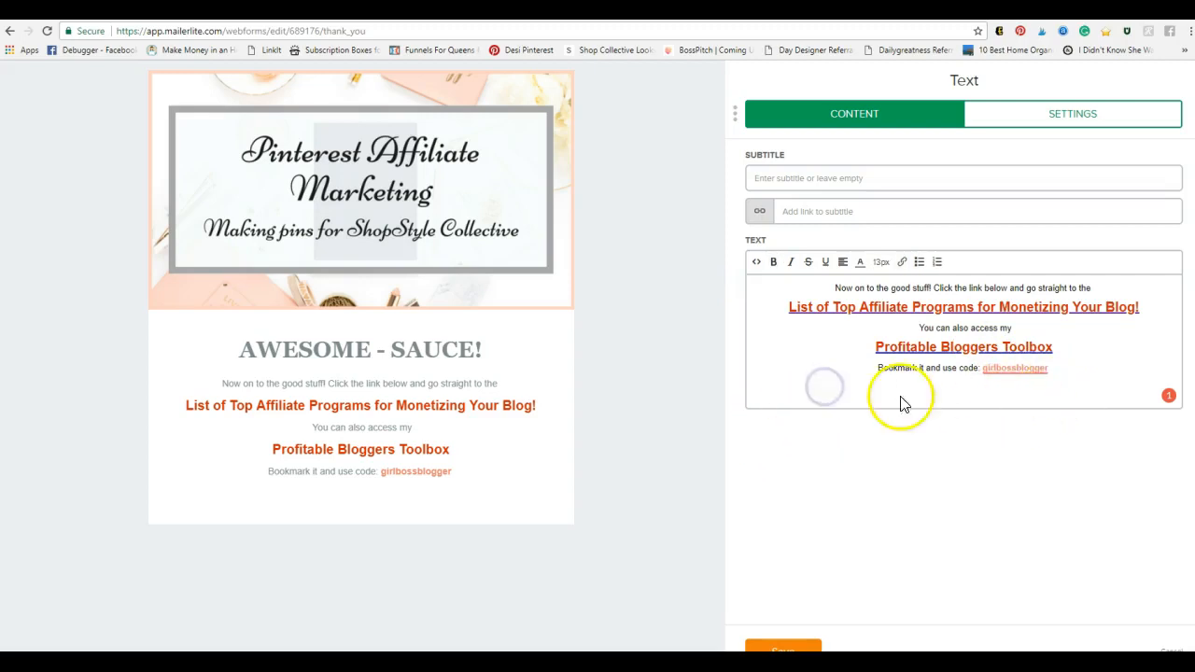
Switch to Google Drive to view the Pinterest Group PDF in My Drive, and return to the MailerLite thank-you page editor
{"action": "left_click", "coordinate": [775, 371]}
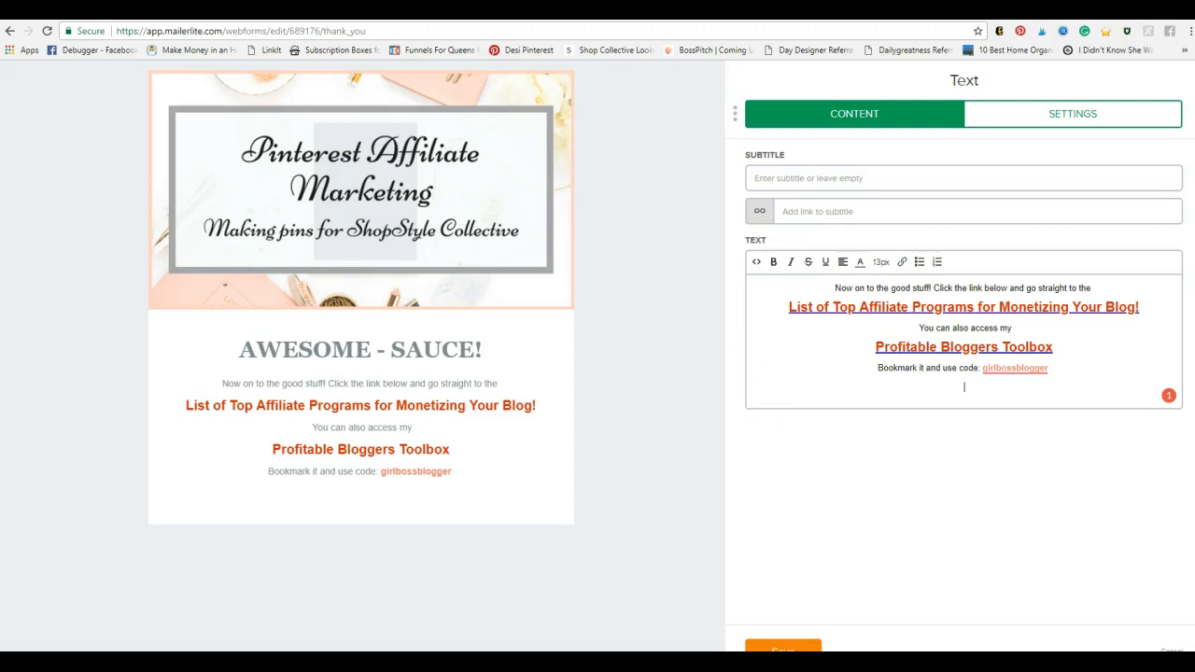
{"action": "left_click", "coordinate": [733, 10]}
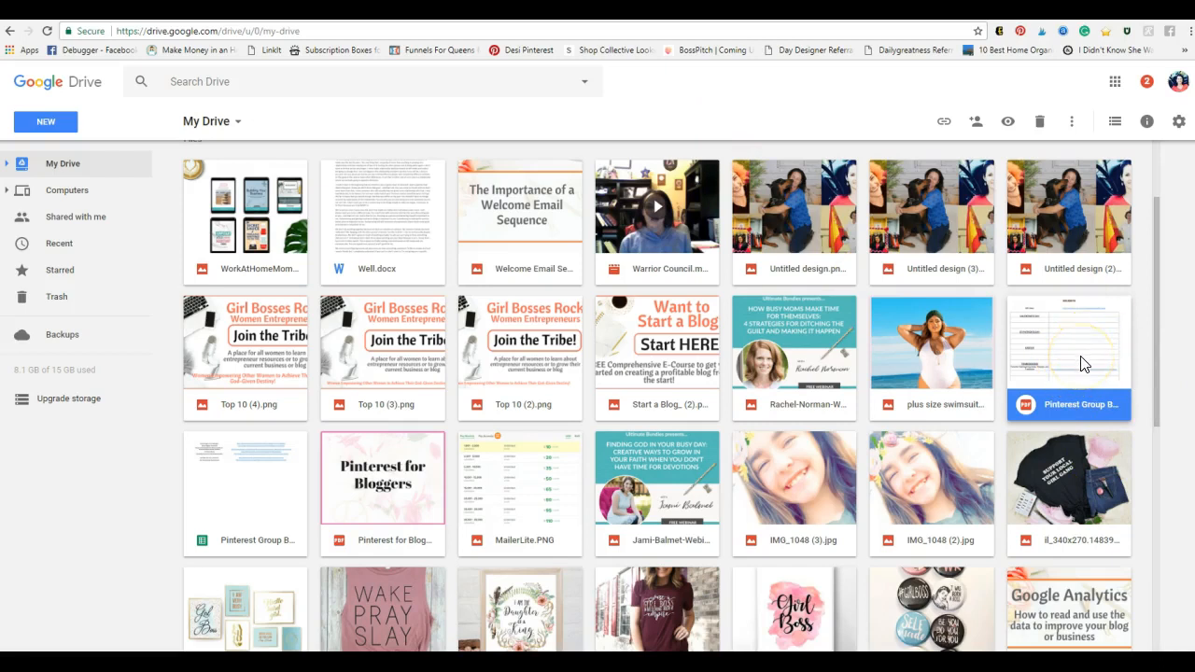
{"action": "left_click", "coordinate": [1046, 395]}
{"action": "left_click", "coordinate": [457, 9]}
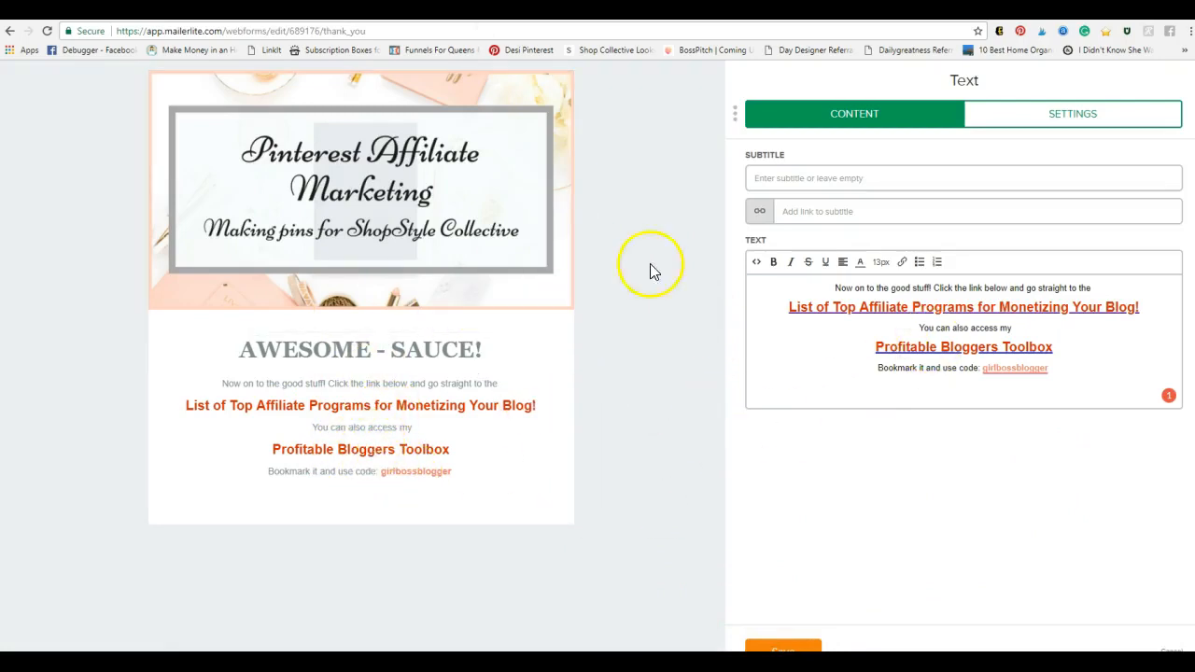
Save the thank-you page, return to the form overview and review the Confirmation Thank You page preview
{"action": "left_click", "coordinate": [795, 649]}
{"action": "left_click", "coordinate": [1126, 86]}
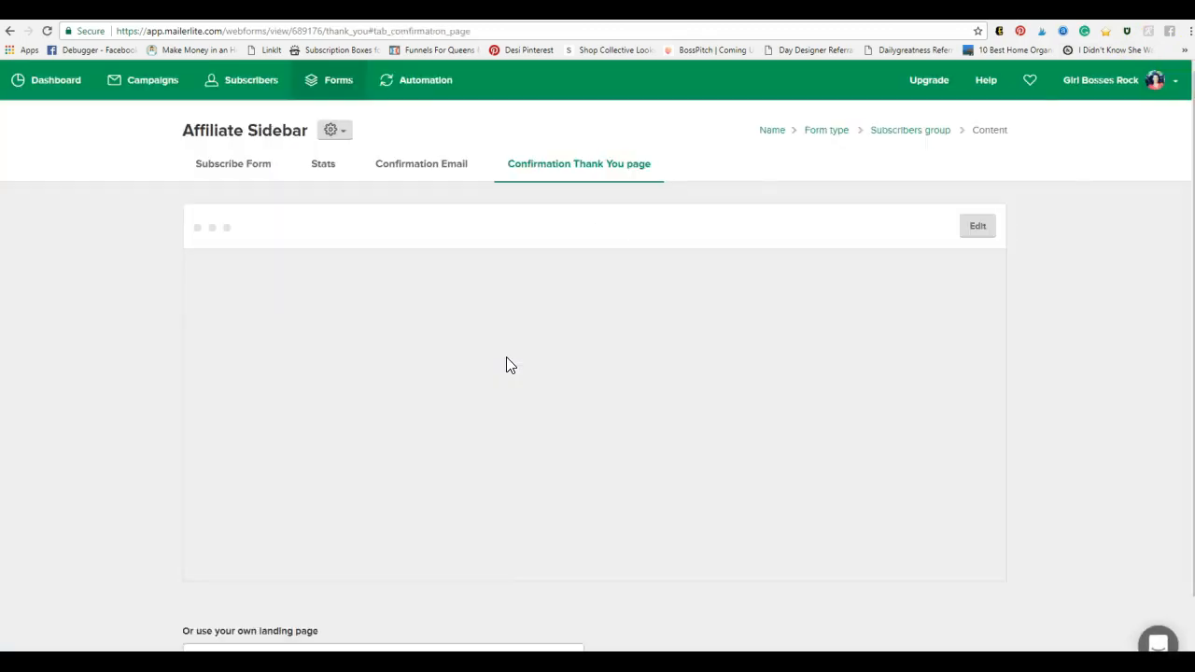
{"action": "scroll", "coordinate": [737, 494], "scroll_direction": "down", "scroll_amount": 3}
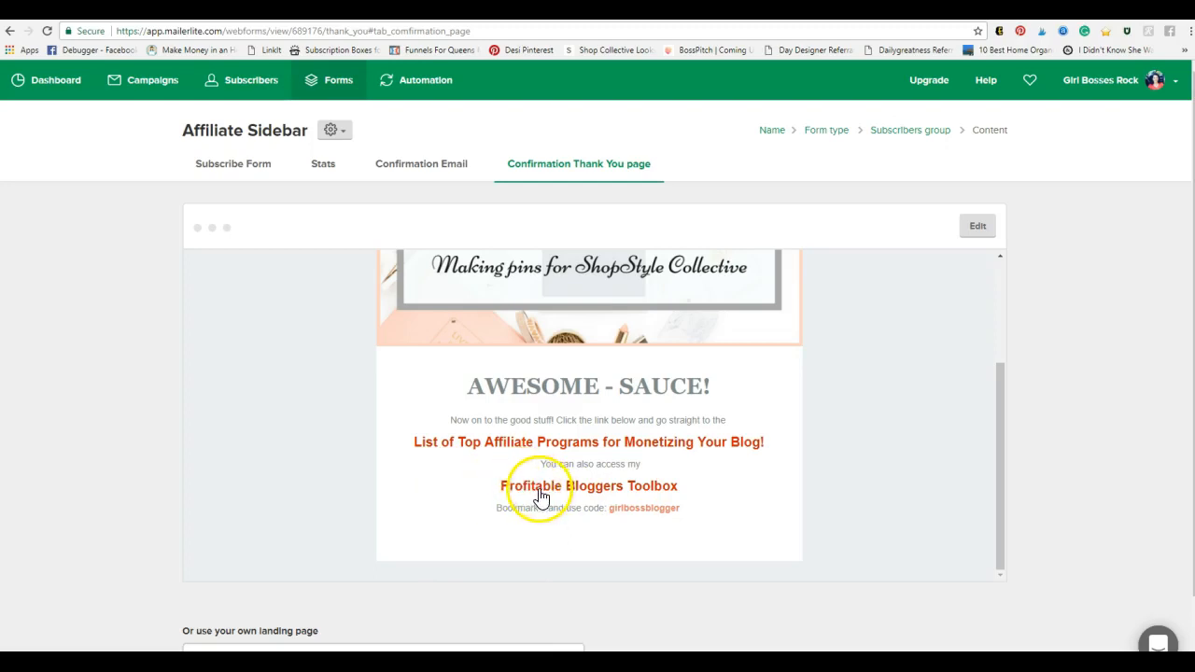
Turn off double opt-in for the Affiliate Sidebar subscribe form and open the form's details for editing
{"action": "left_click", "coordinate": [232, 166]}
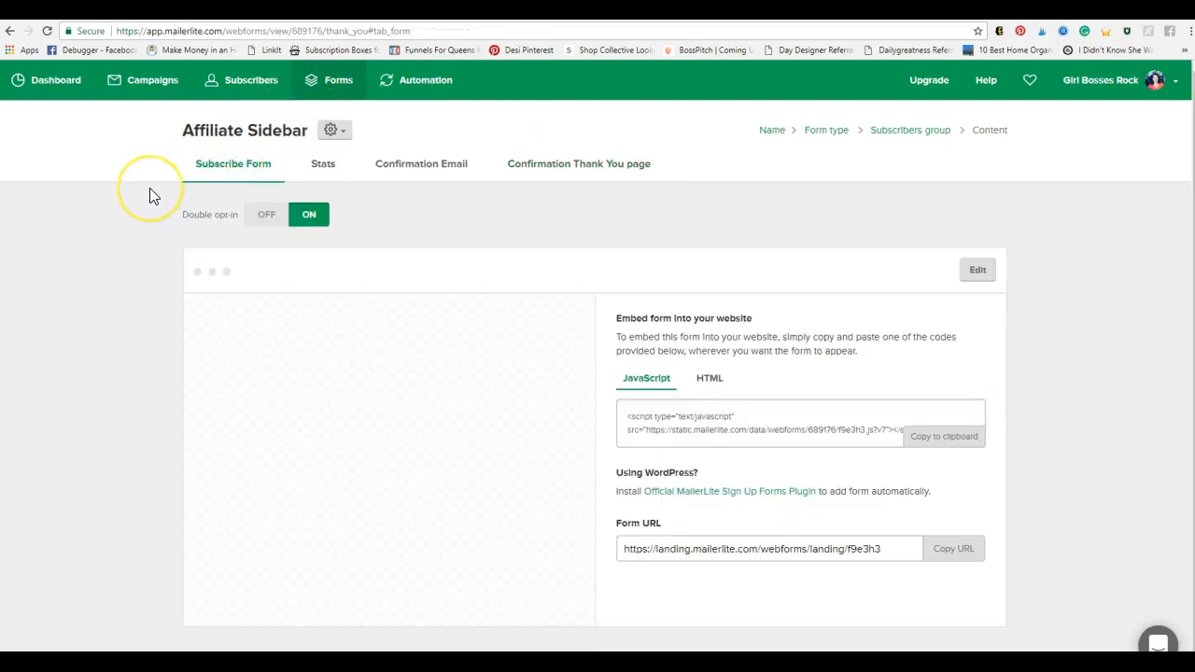
{"action": "left_click", "coordinate": [267, 216]}
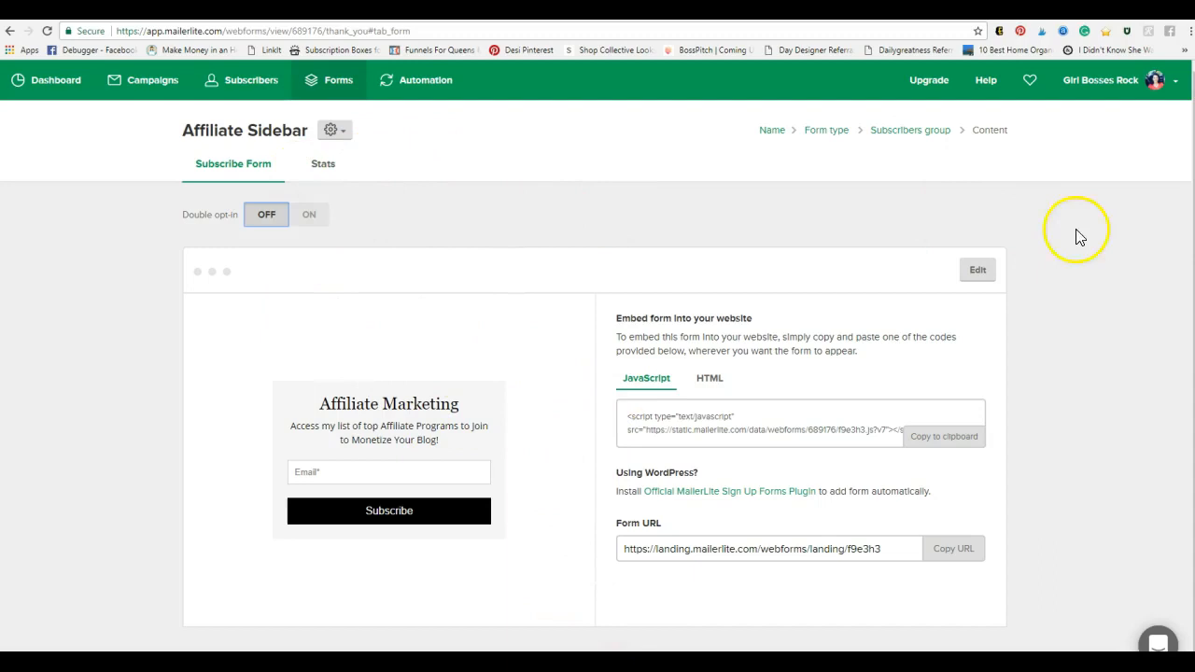
{"action": "left_click", "coordinate": [978, 269]}
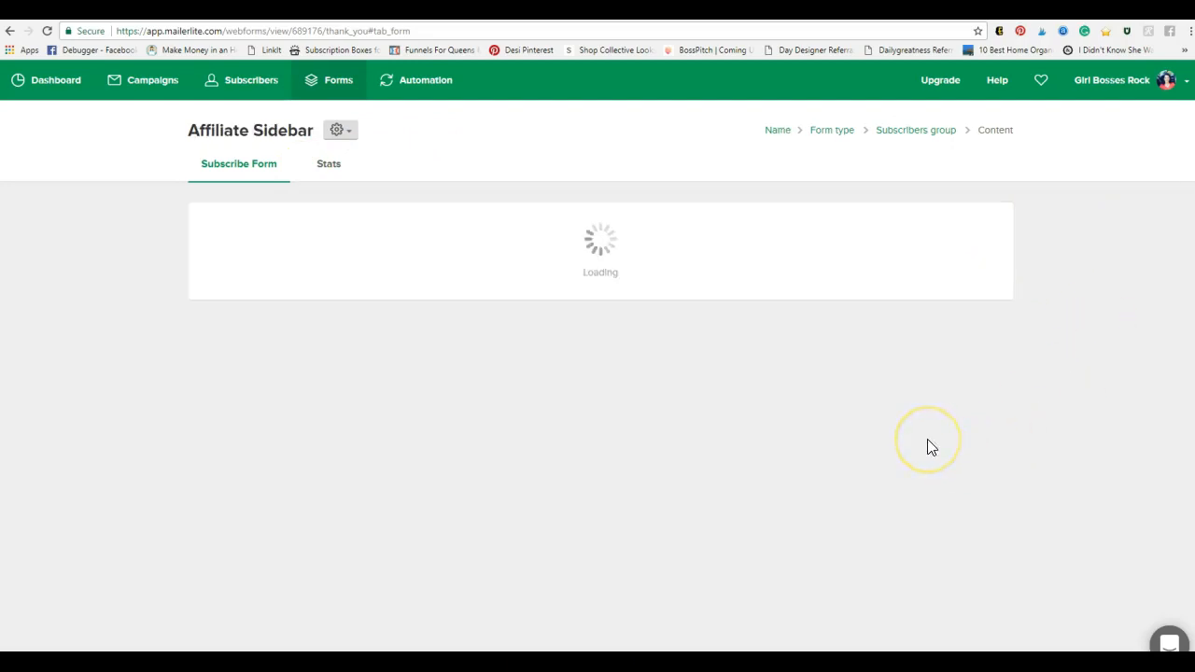
{"action": "scroll", "coordinate": [928, 444], "scroll_direction": "down", "scroll_amount": 2}
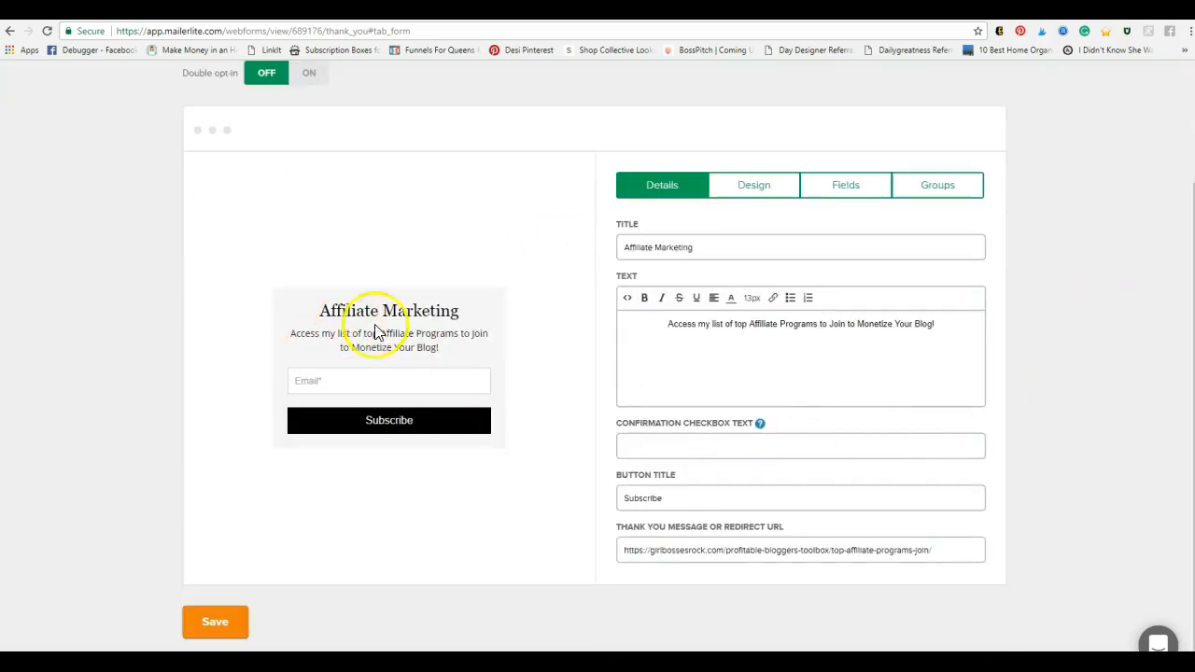
Examine the form's email field and its thank you message or redirect URL setting
{"action": "left_click", "coordinate": [402, 381]}
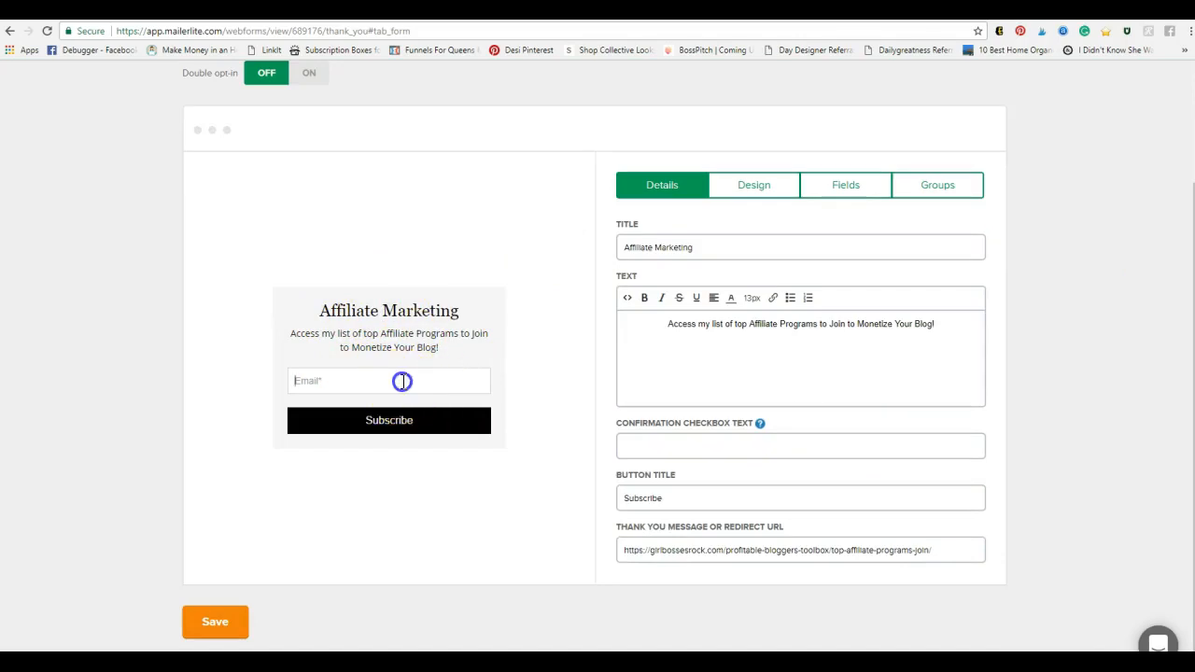
{"action": "left_click_drag", "start_coordinate": [620, 533], "coordinate": [794, 531]}
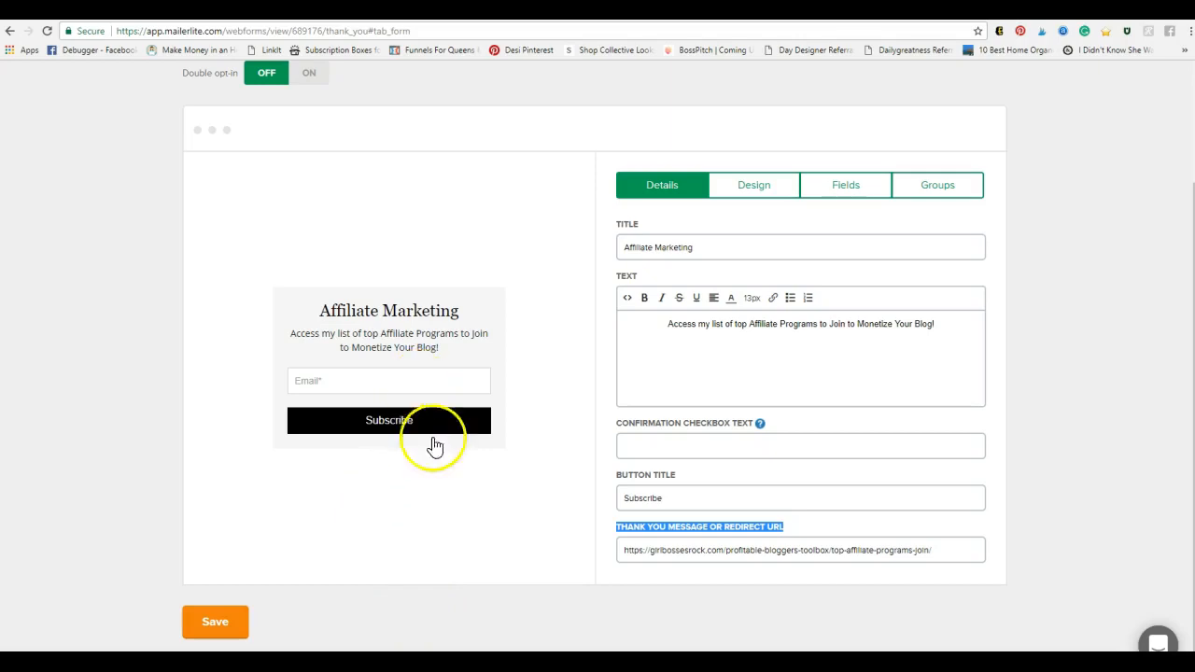
{"action": "left_click_drag", "start_coordinate": [621, 554], "coordinate": [943, 555]}
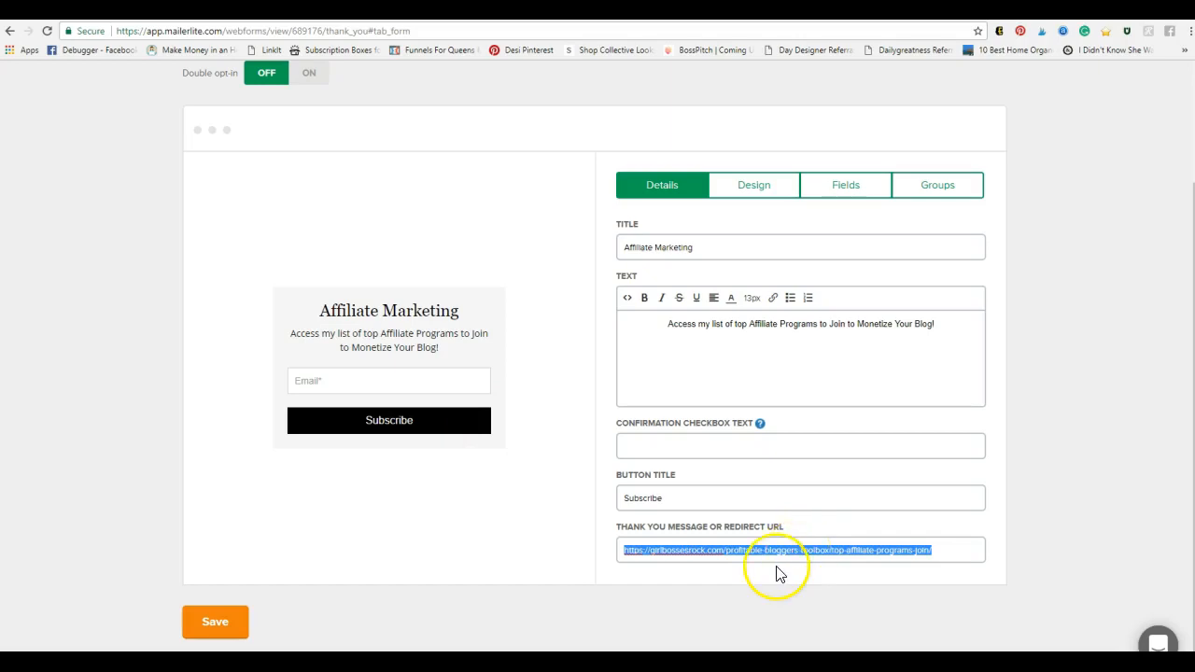
{"action": "scroll", "coordinate": [1027, 248], "scroll_direction": "up", "scroll_amount": 2}
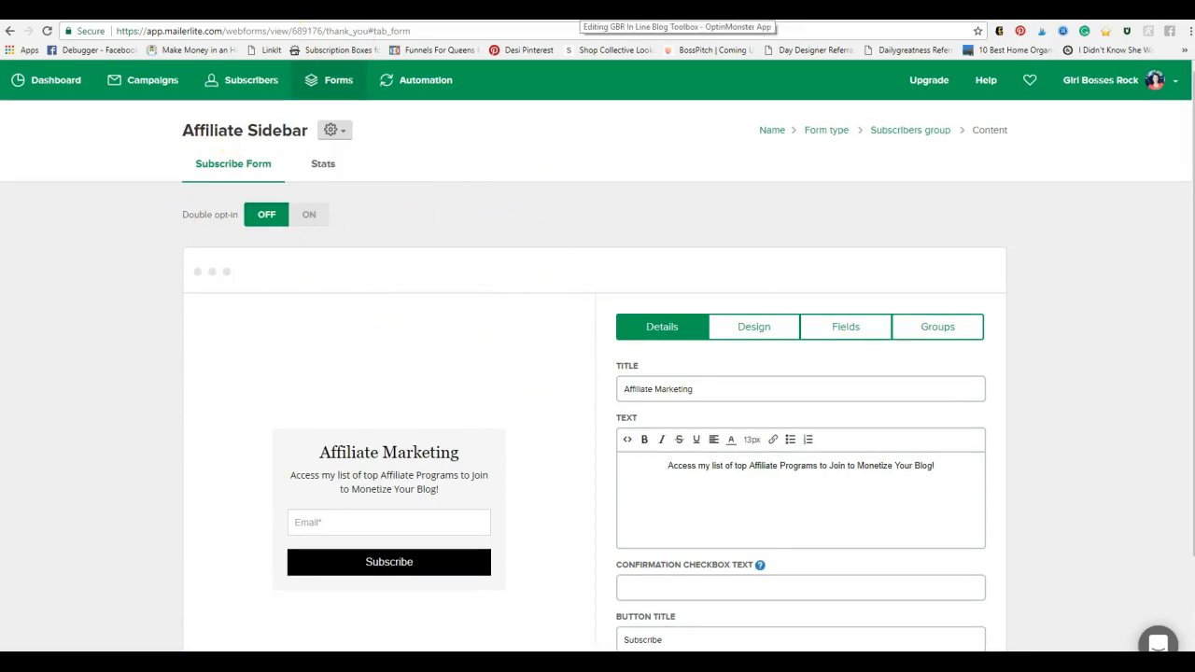
Switch to OptinMonster and show the success message of the GBR In Line Blog Toolbox campaign
{"action": "left_click", "coordinate": [589, 11]}
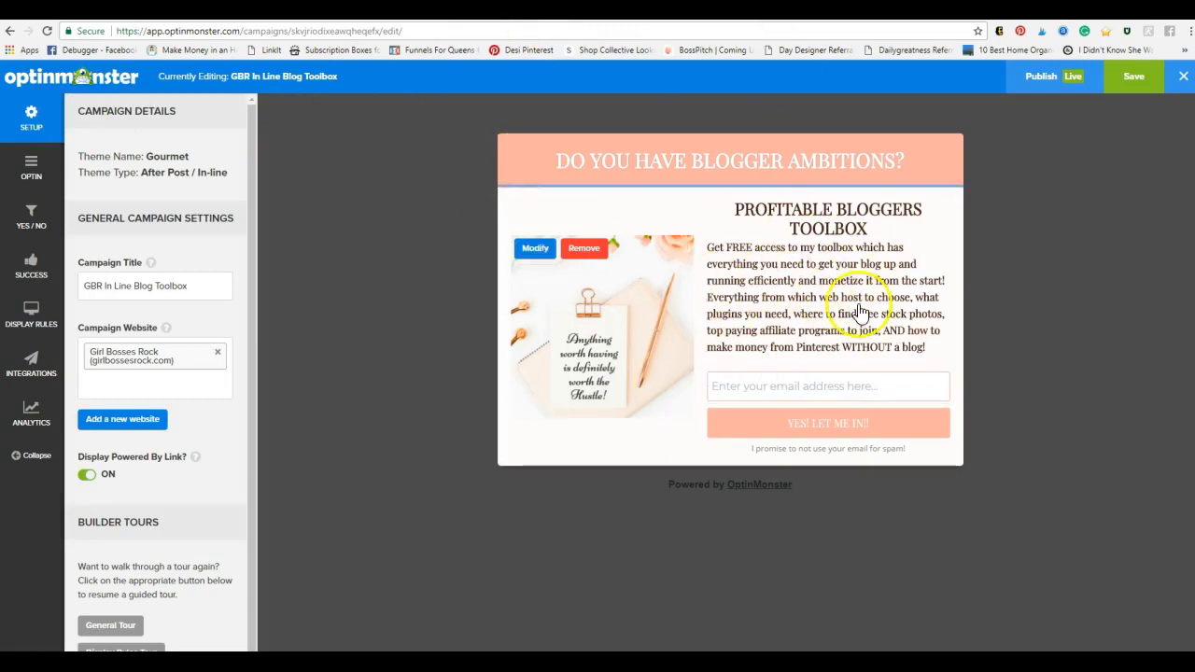
{"action": "left_click", "coordinate": [420, 9]}
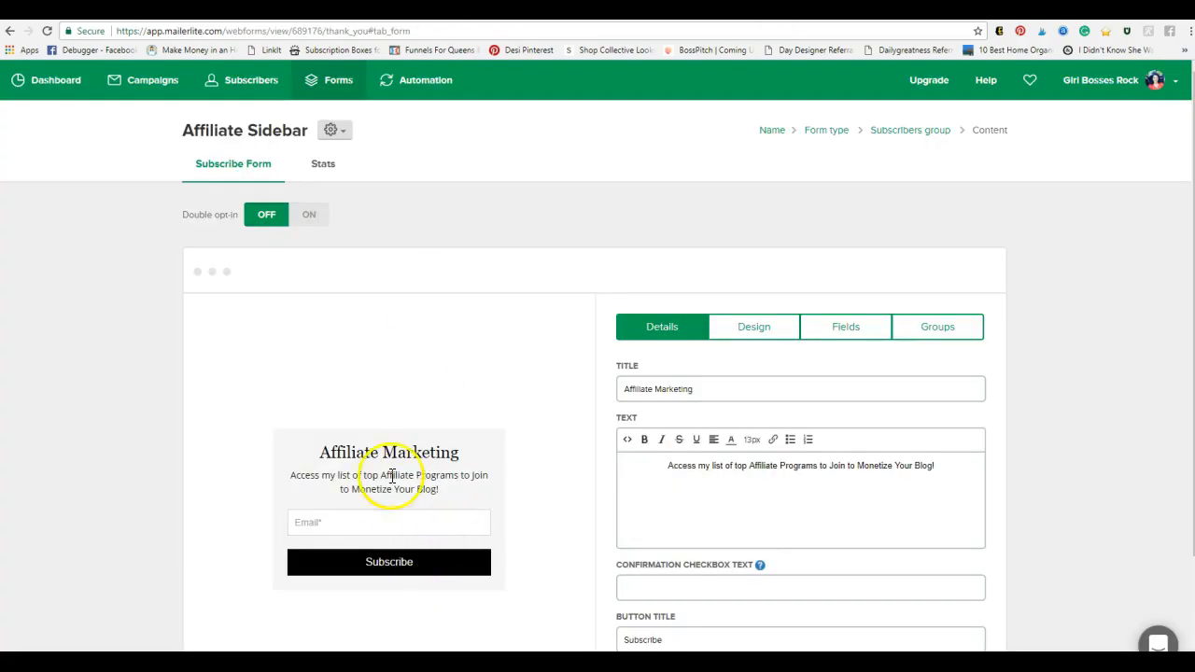
{"action": "left_click", "coordinate": [420, 11]}
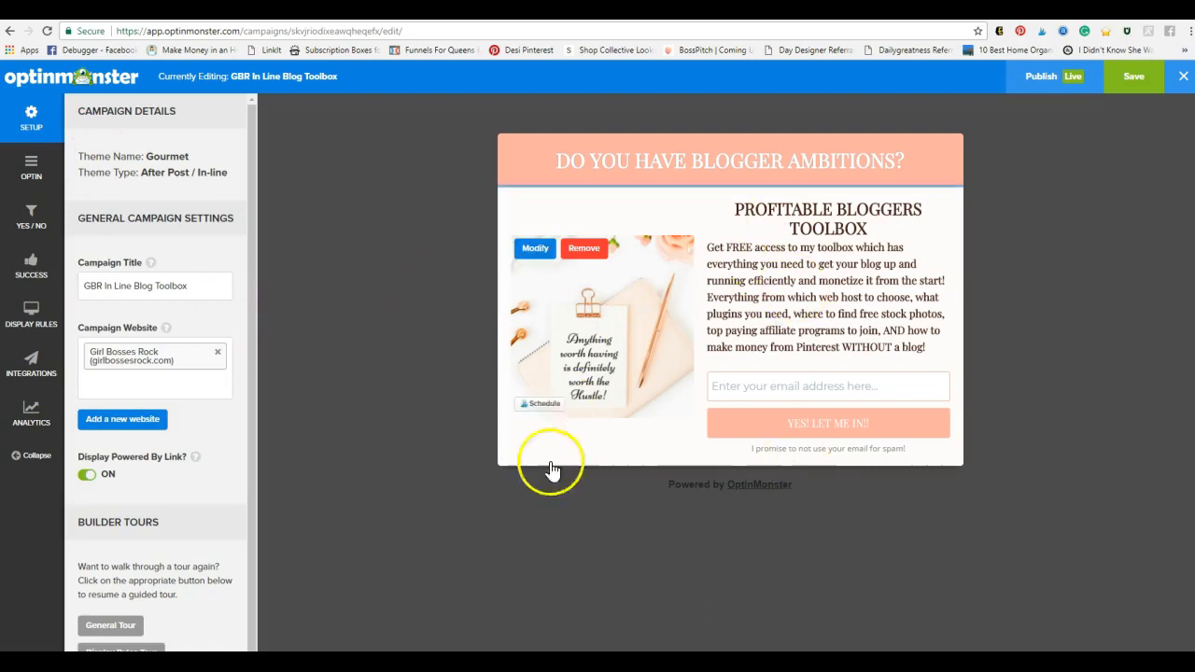
{"action": "left_click", "coordinate": [32, 270]}
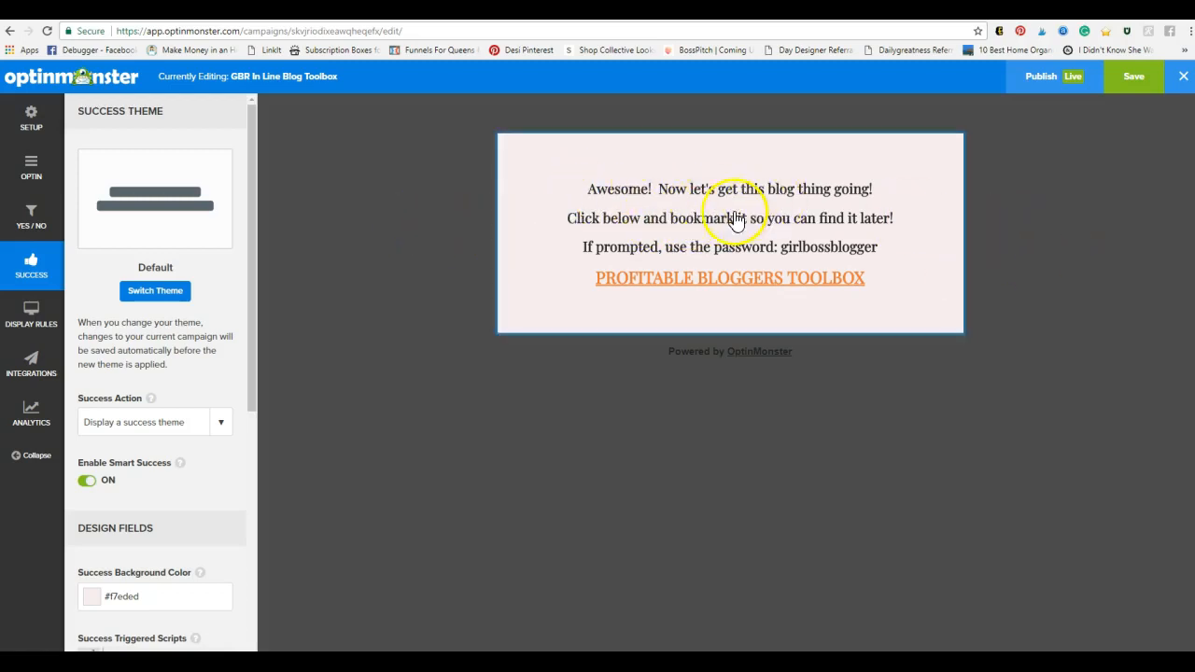
Select the "PROFITABLE BLOGGERS TOOLBOX" link text in the success message to bring up its link options
{"action": "left_click", "coordinate": [634, 308]}
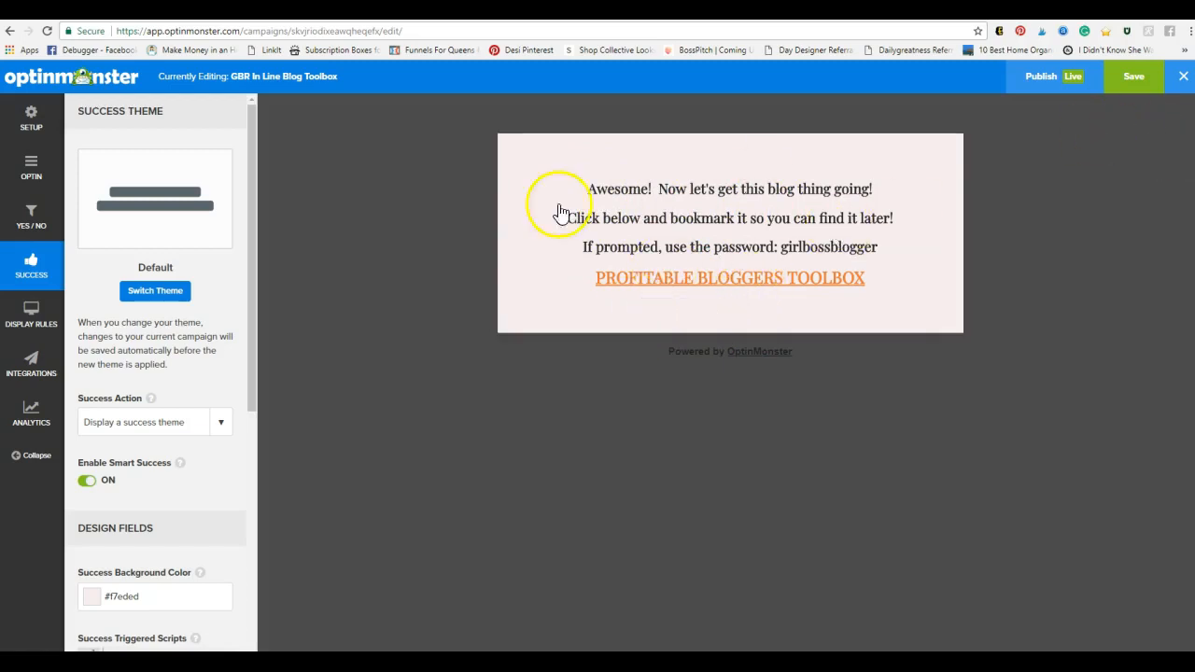
{"action": "left_click", "coordinate": [739, 282]}
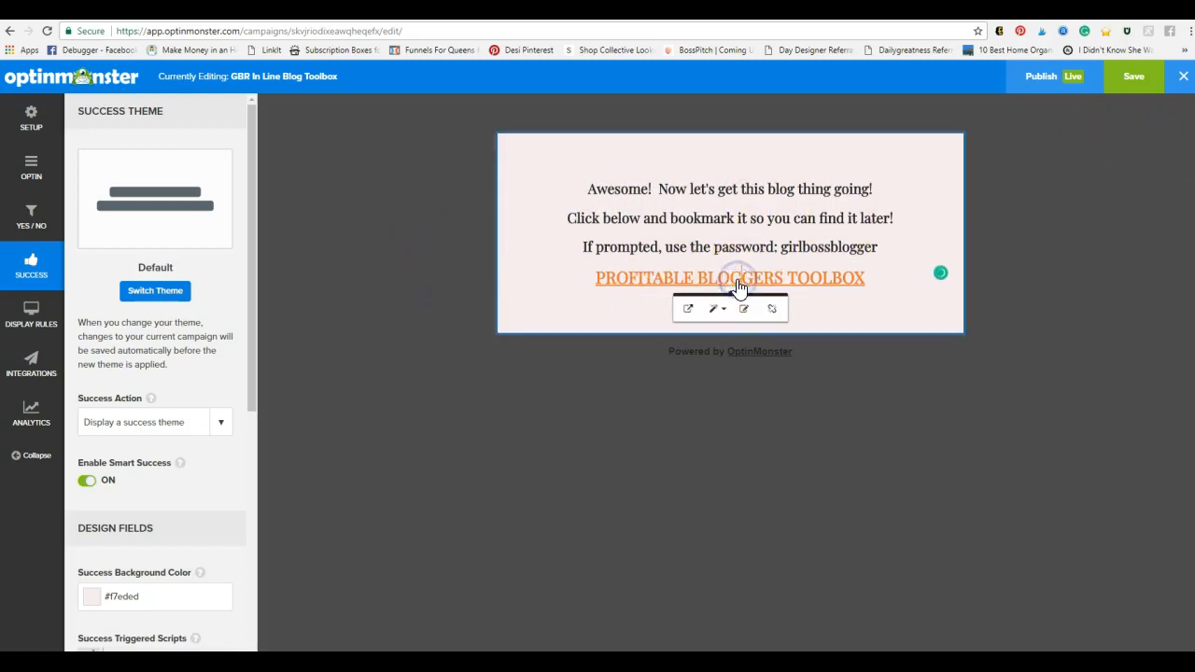
{"action": "left_click_drag", "start_coordinate": [598, 283], "coordinate": [640, 271]}
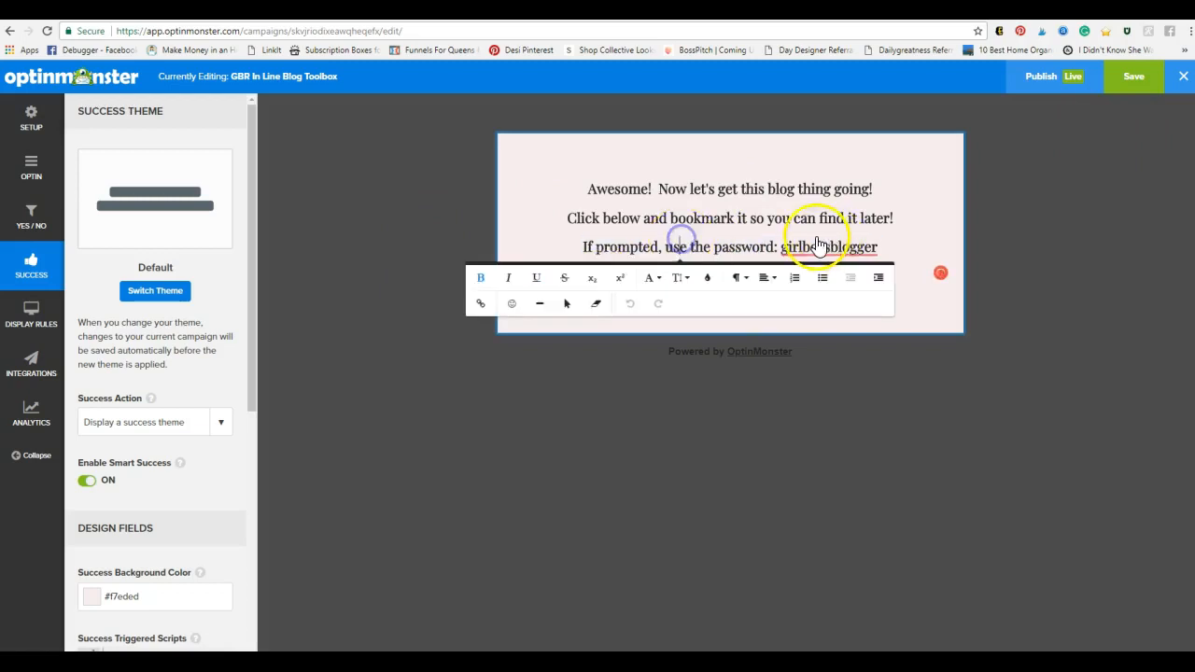
{"action": "left_click", "coordinate": [927, 313]}
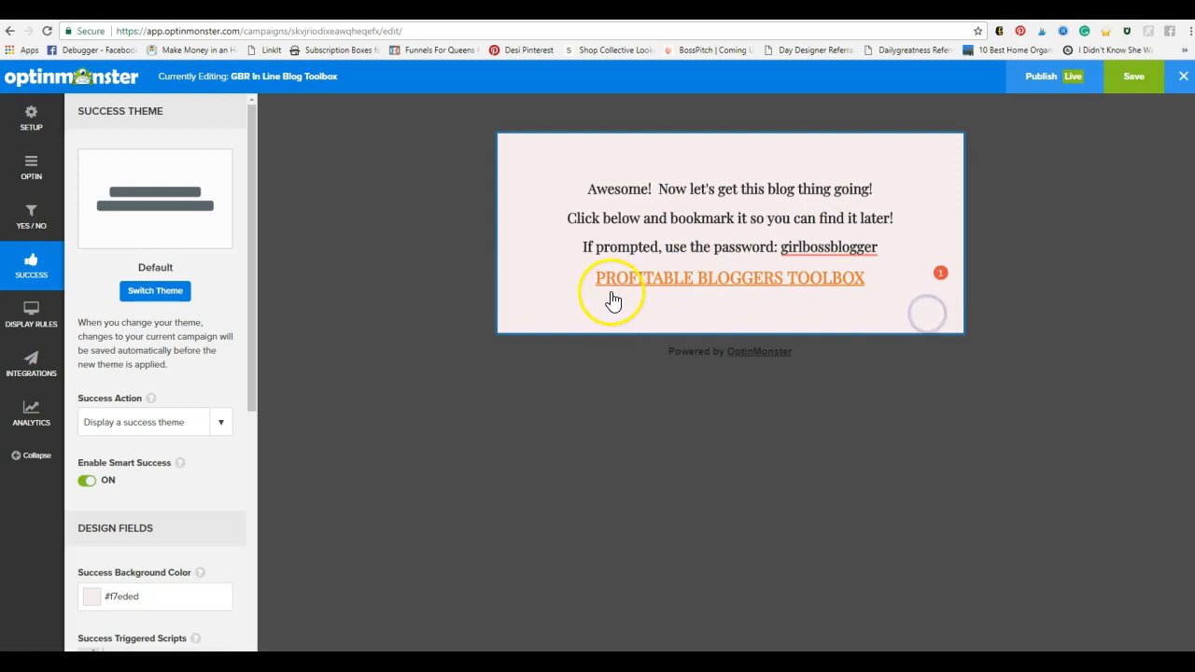
{"action": "left_click_drag", "start_coordinate": [598, 284], "coordinate": [595, 316]}
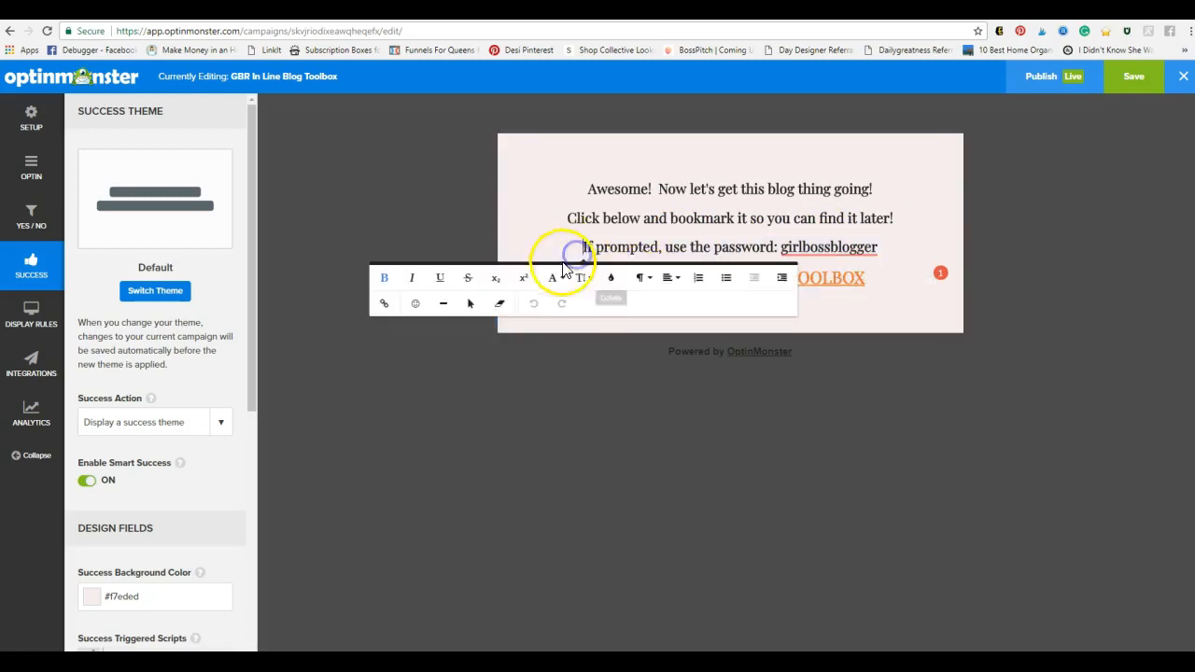
{"action": "left_click", "coordinate": [895, 296]}
{"action": "left_click_drag", "start_coordinate": [702, 278], "coordinate": [593, 278]}
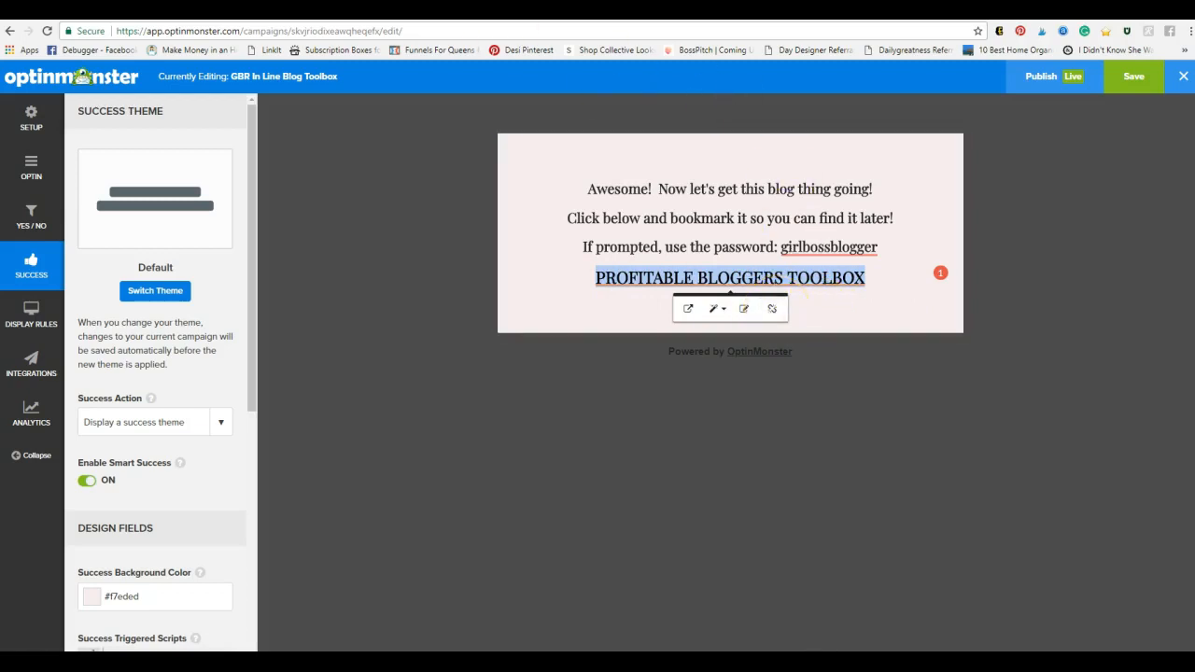
{"action": "left_click", "coordinate": [436, 9]}
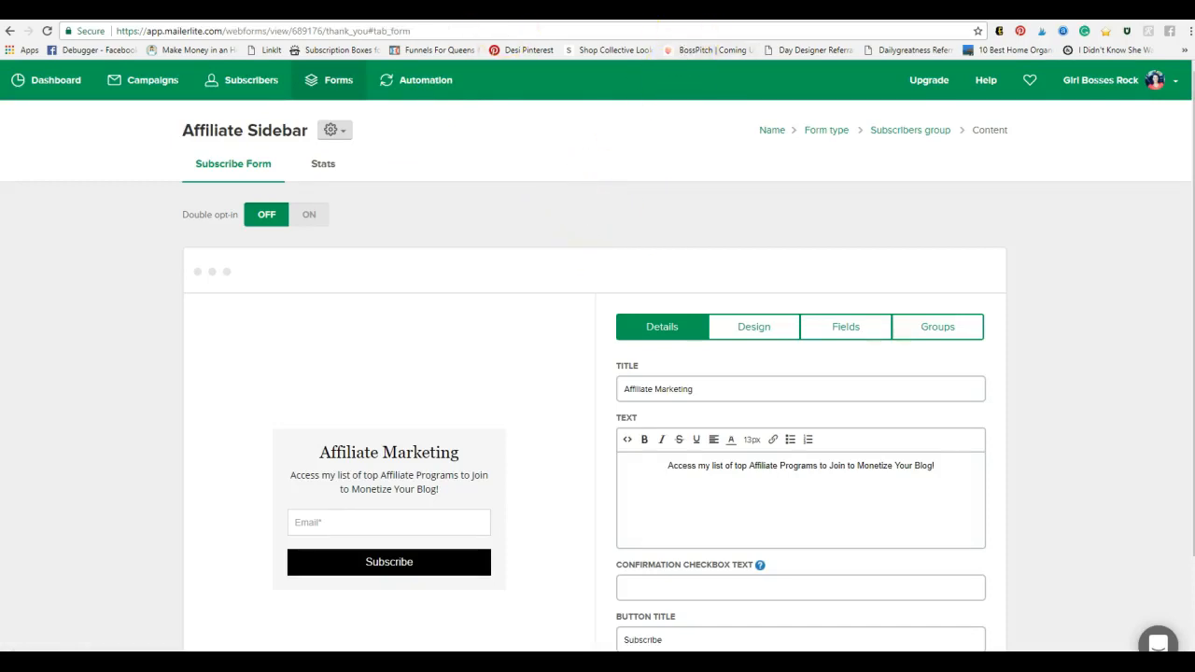
{"action": "left_click", "coordinate": [628, 9]}
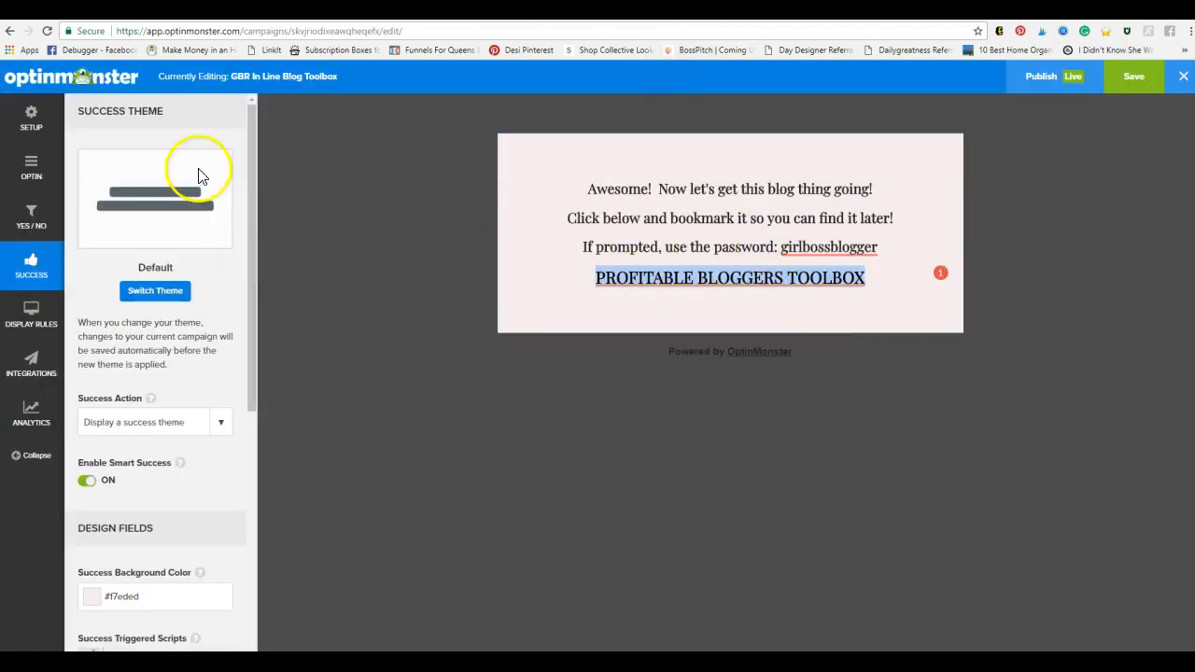
Exit the campaign without saving and show the success message of the Blog CheckList campaign
{"action": "left_click", "coordinate": [1181, 75]}
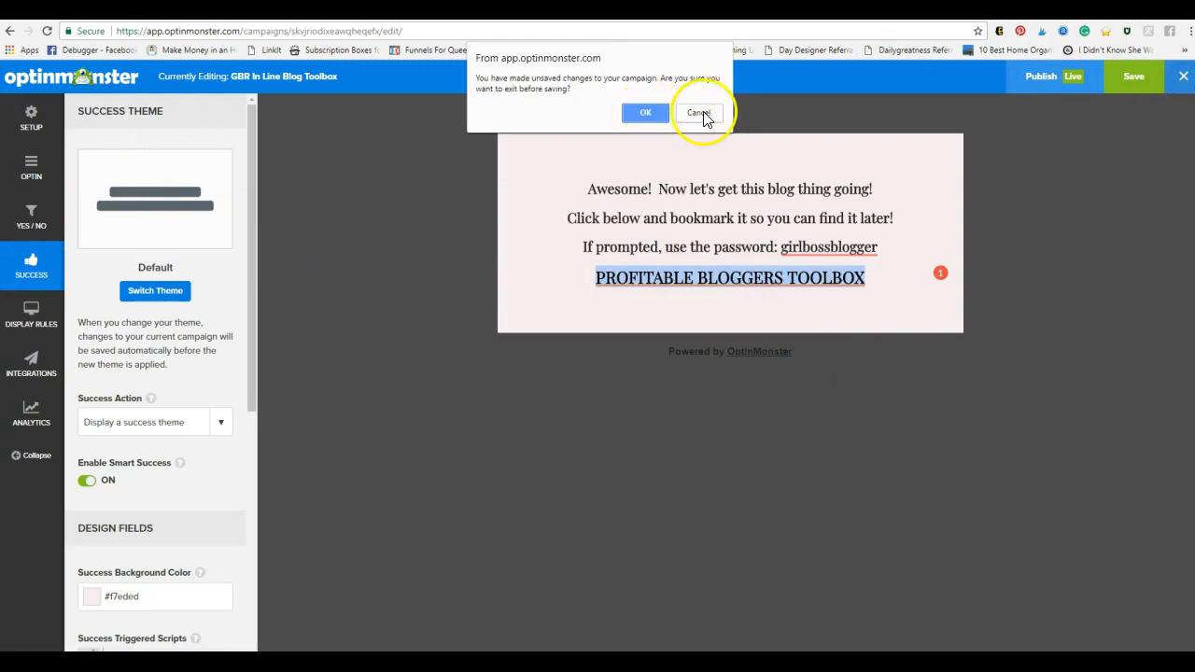
{"action": "left_click", "coordinate": [639, 113]}
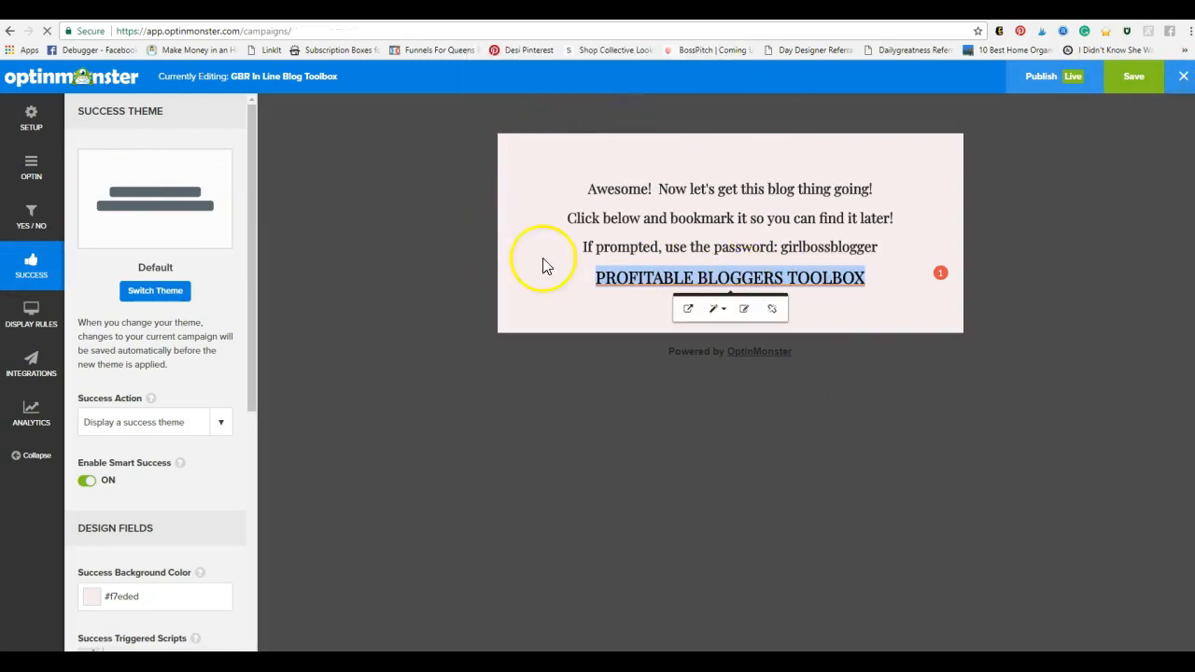
{"action": "scroll", "coordinate": [276, 320], "scroll_direction": "down", "scroll_amount": 2}
{"action": "scroll", "coordinate": [275, 320], "scroll_direction": "down", "scroll_amount": 1}
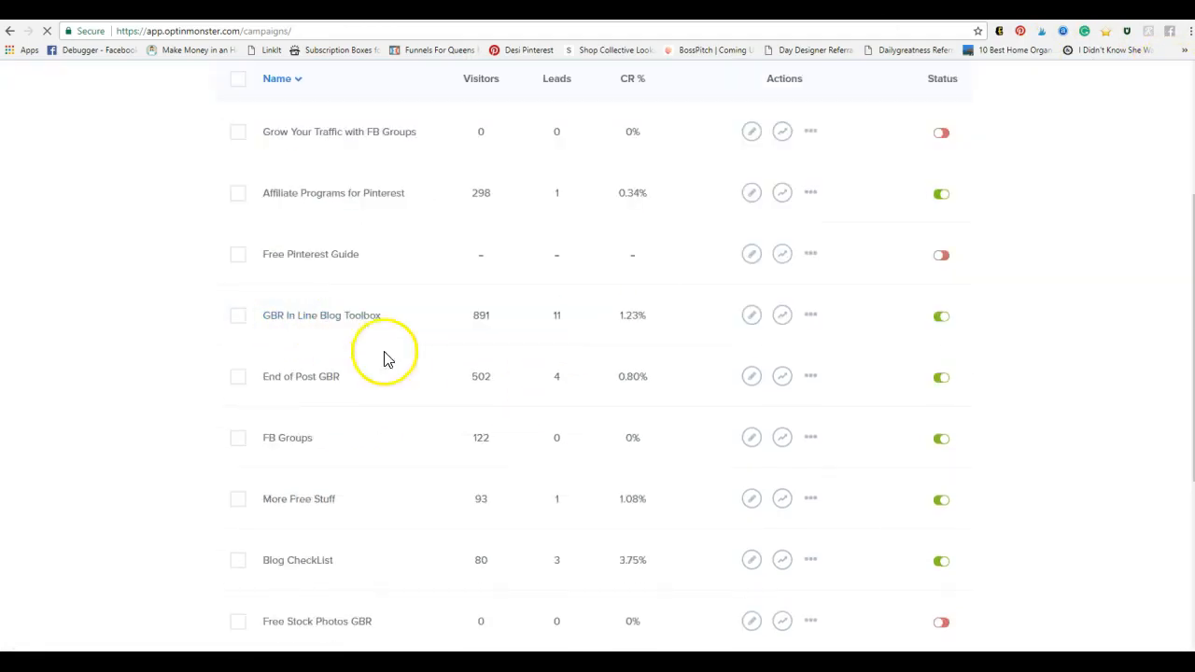
{"action": "scroll", "coordinate": [337, 326], "scroll_direction": "down", "scroll_amount": 2}
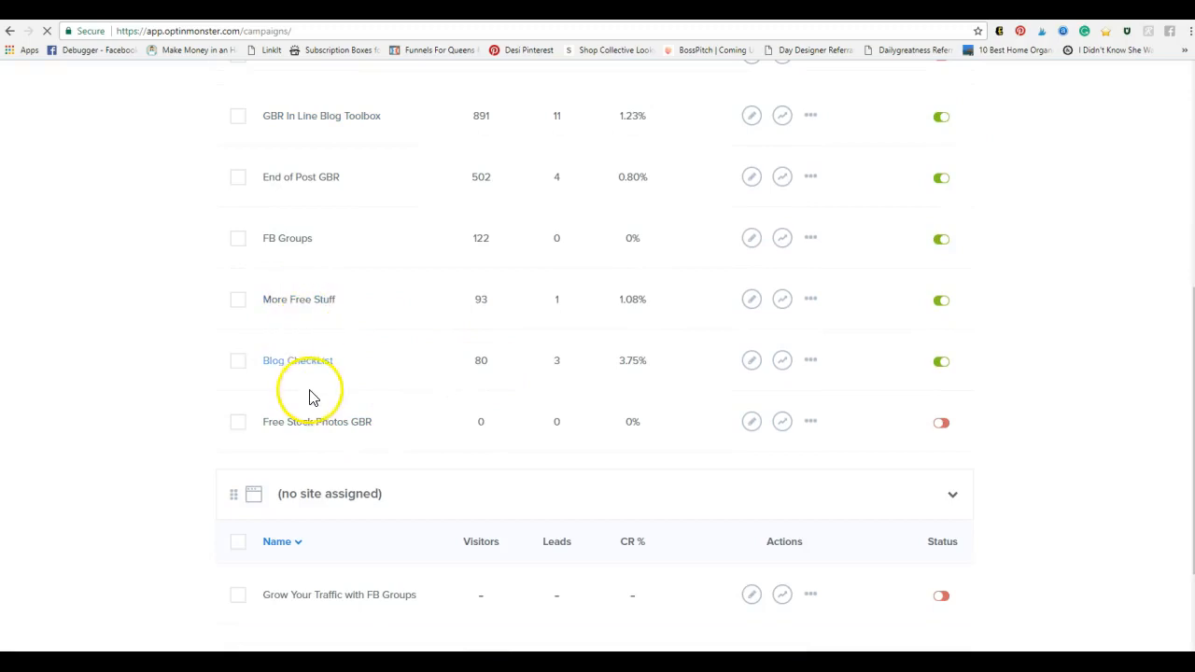
{"action": "left_click", "coordinate": [309, 360]}
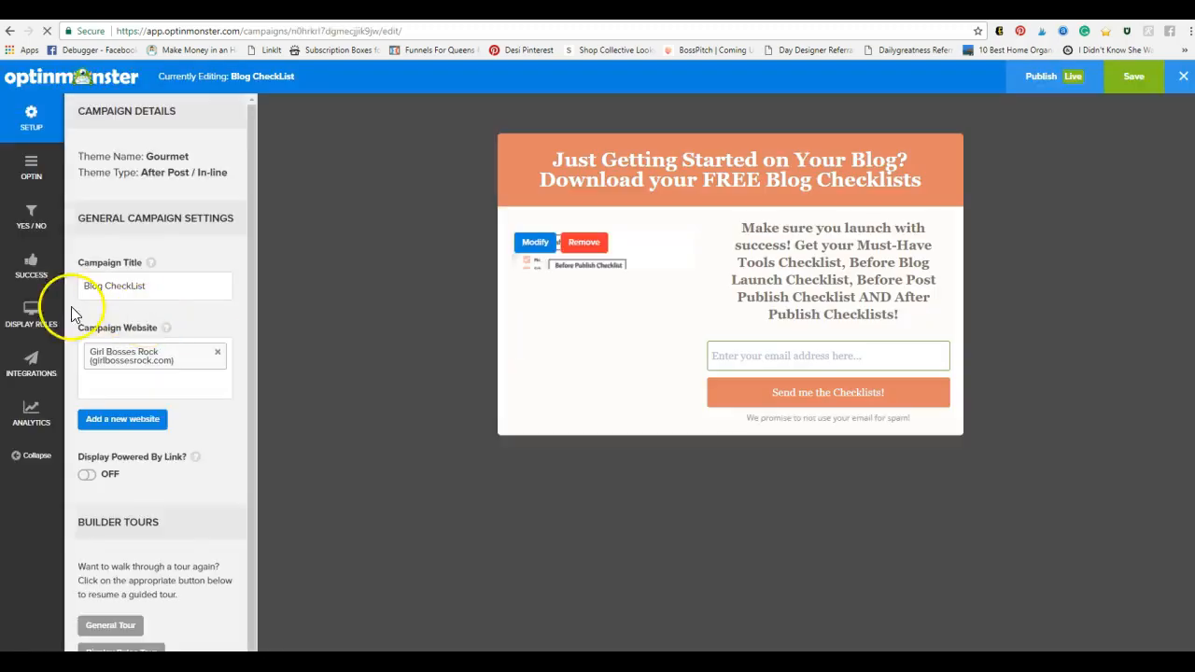
{"action": "left_click", "coordinate": [33, 280]}
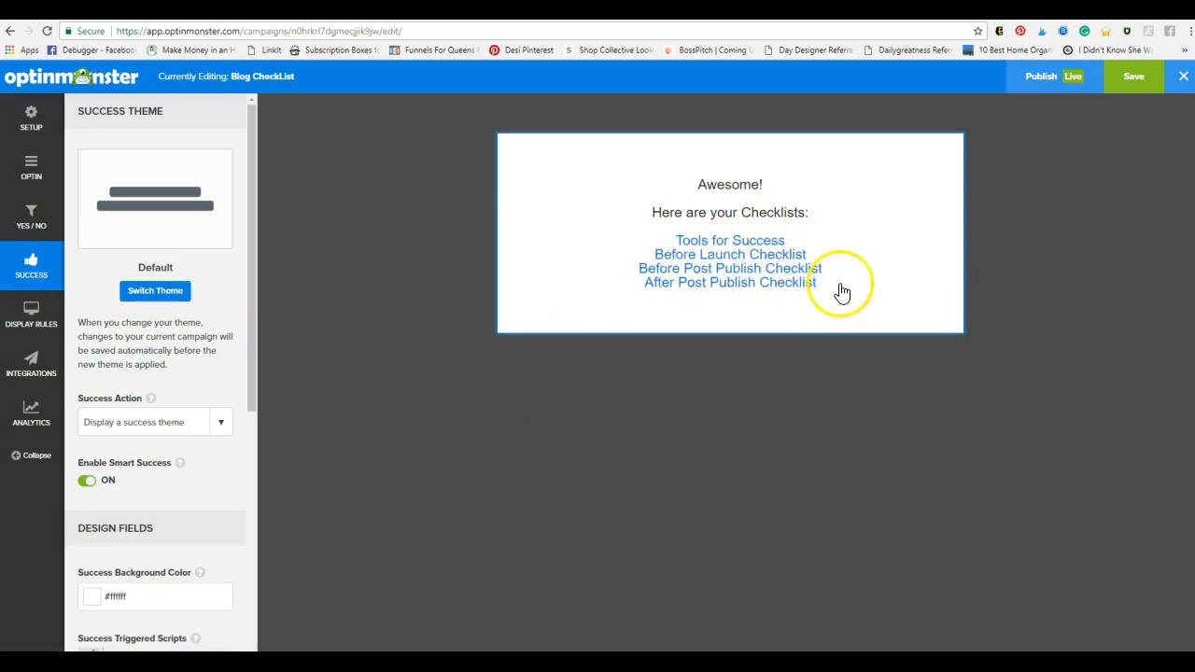
Inspect the link settings of "Tools for Success", close them without updating, and switch to Google Drive
{"action": "left_click", "coordinate": [749, 245]}
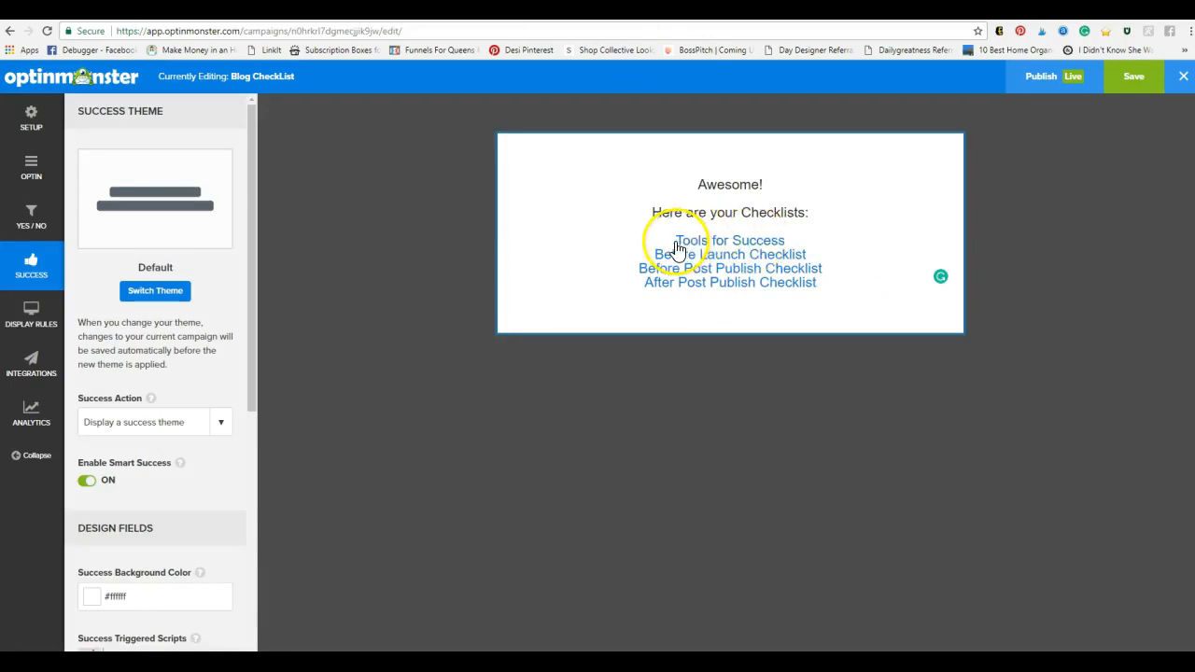
{"action": "left_click_drag", "start_coordinate": [677, 239], "coordinate": [790, 239]}
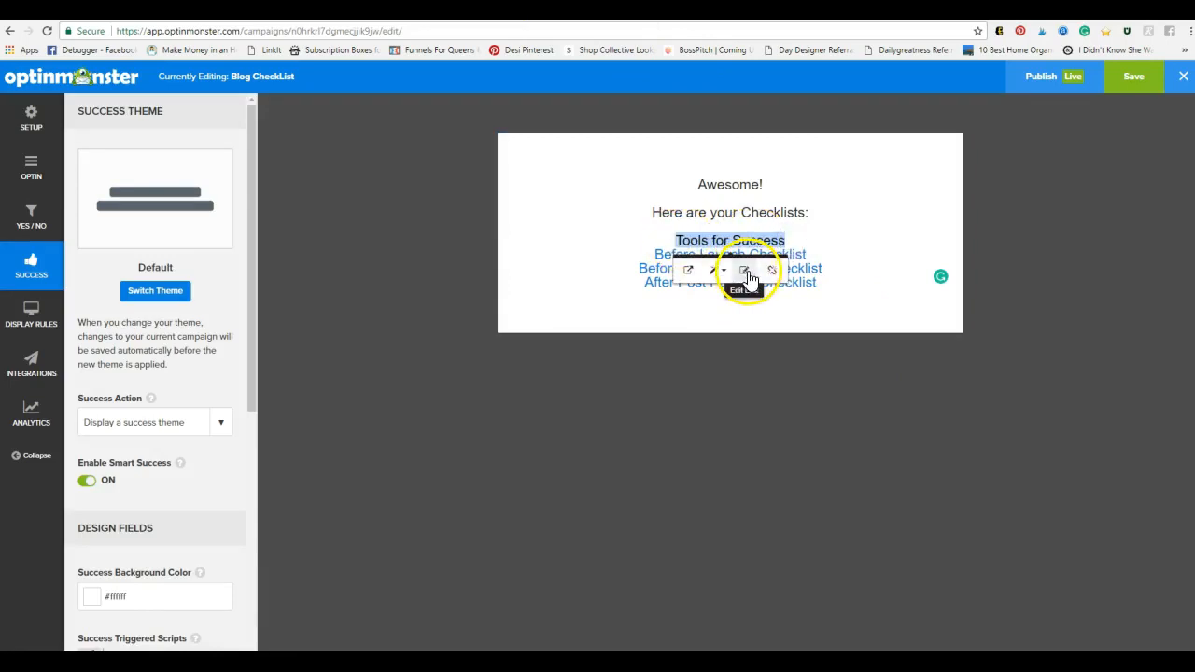
{"action": "left_click", "coordinate": [747, 273]}
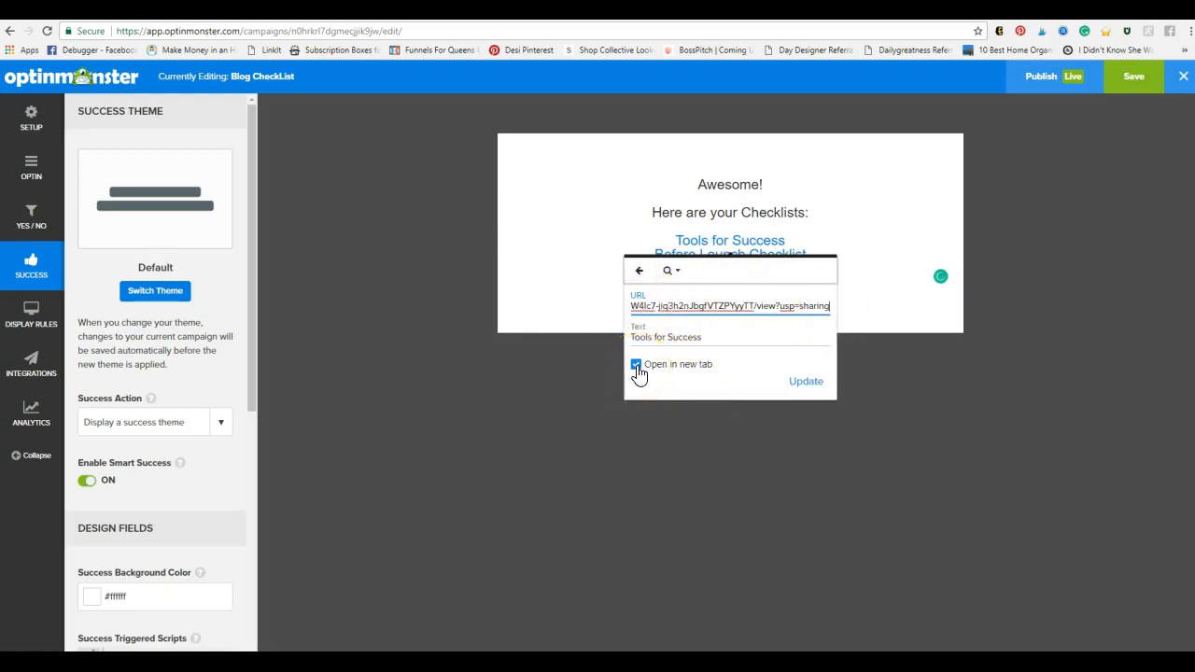
{"action": "left_click", "coordinate": [574, 314]}
{"action": "left_click", "coordinate": [680, 498]}
{"action": "left_click", "coordinate": [582, 476]}
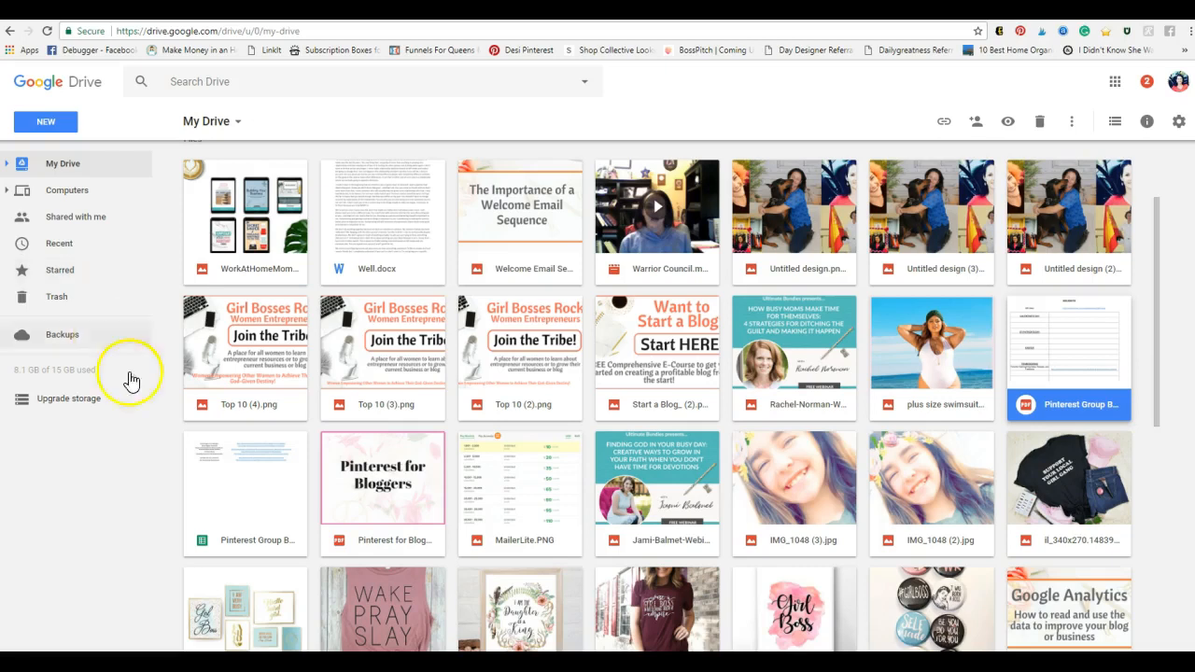
Show the file options, including getting a shareable link, for the "Untitled design (2)" image in My Drive and dismiss them
{"action": "scroll", "coordinate": [493, 240], "scroll_direction": "up", "scroll_amount": 4}
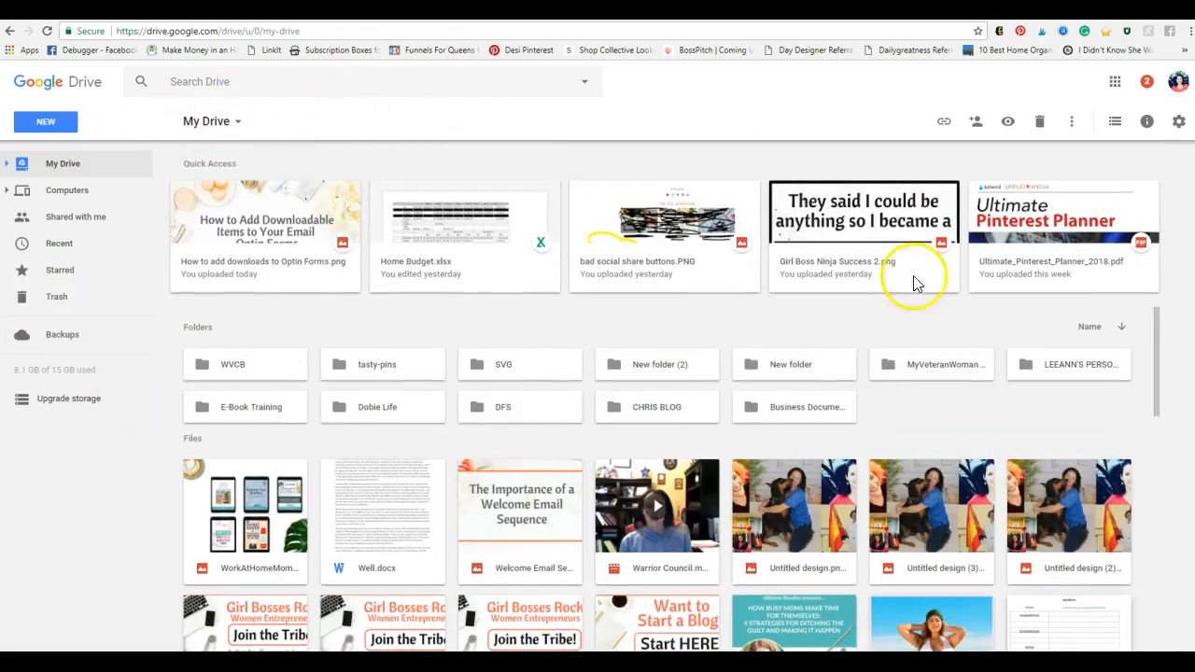
{"action": "right_click", "coordinate": [1051, 528]}
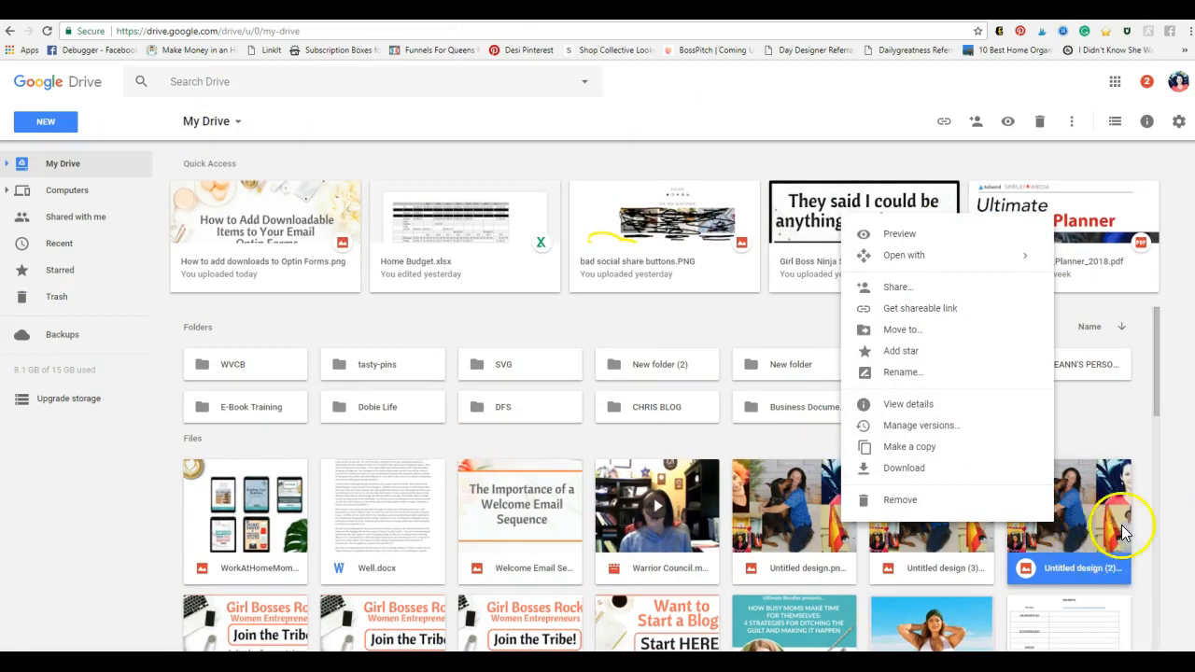
{"action": "left_click", "coordinate": [1178, 492]}
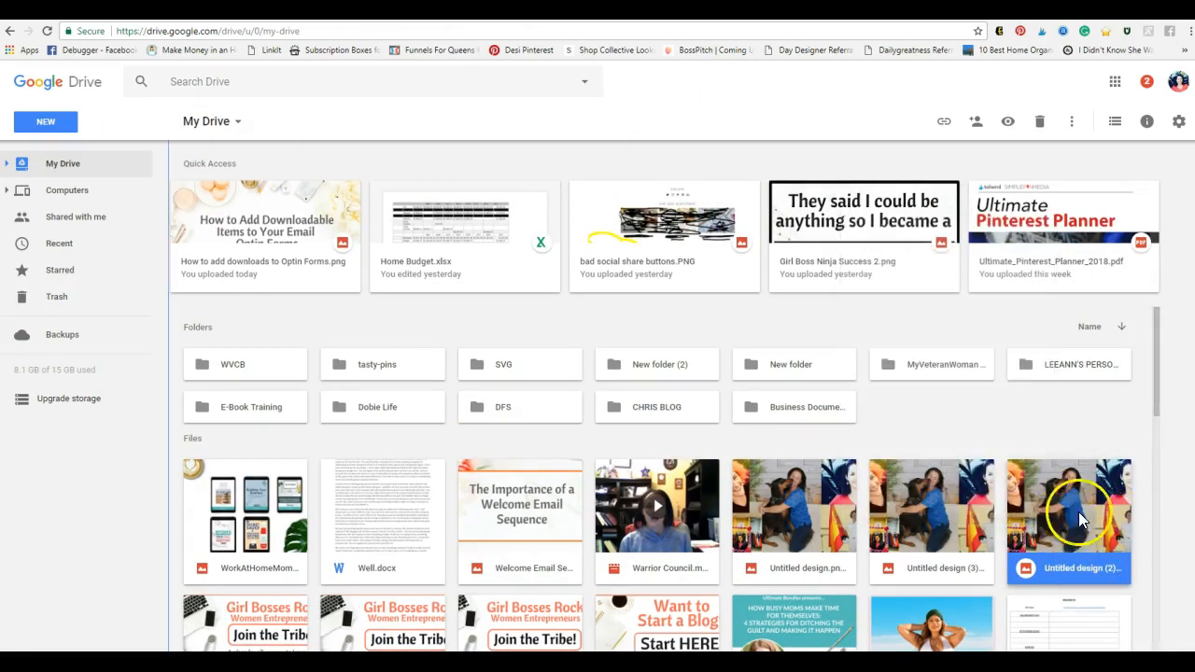
Look through the remaining My Drive files, show the sharing options of the group photo starting with 29025896, and close them without choosing any
{"action": "scroll", "coordinate": [621, 444], "scroll_direction": "down", "scroll_amount": 8}
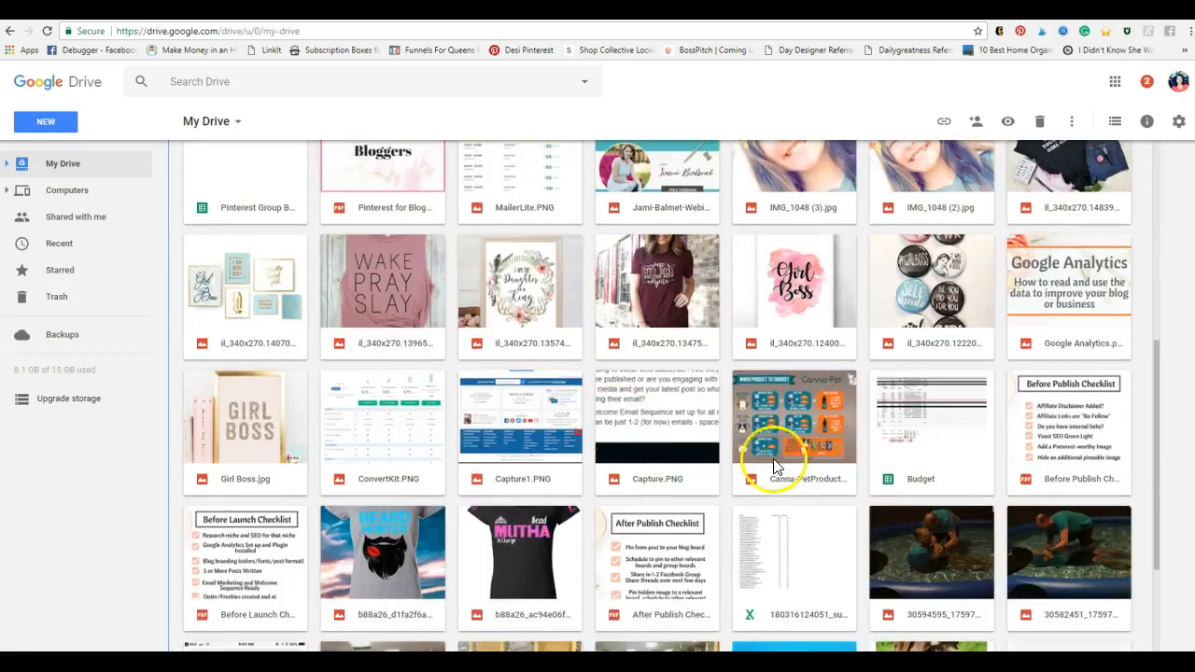
{"action": "scroll", "coordinate": [924, 540], "scroll_direction": "down", "scroll_amount": 3}
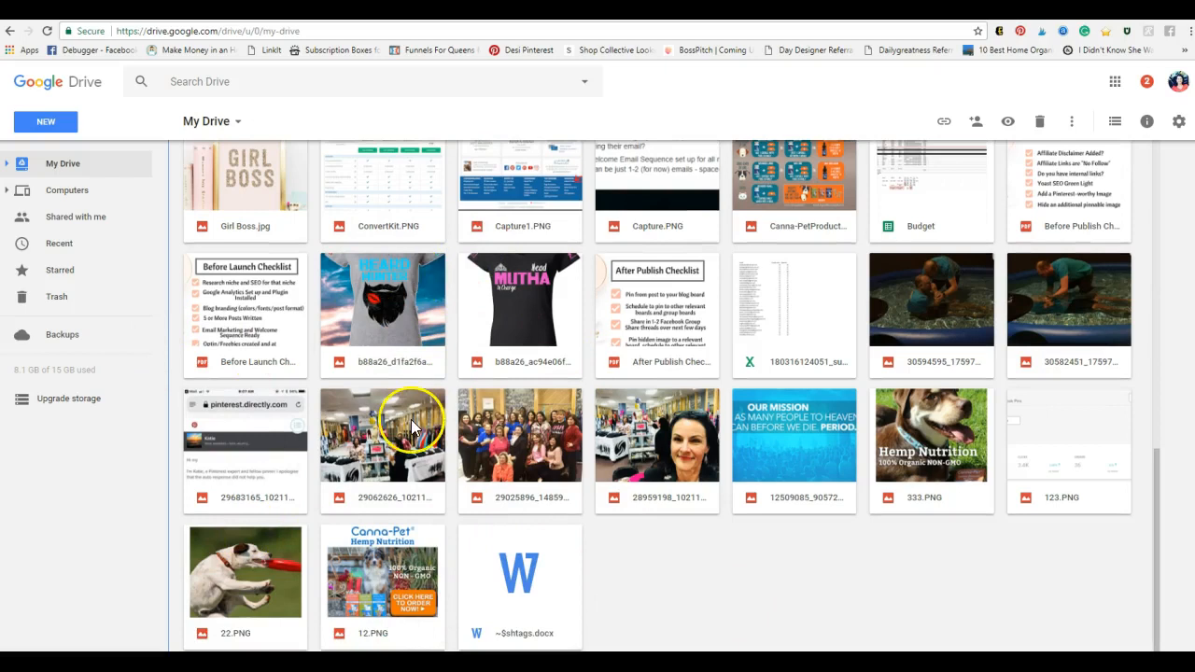
{"action": "right_click", "coordinate": [490, 453]}
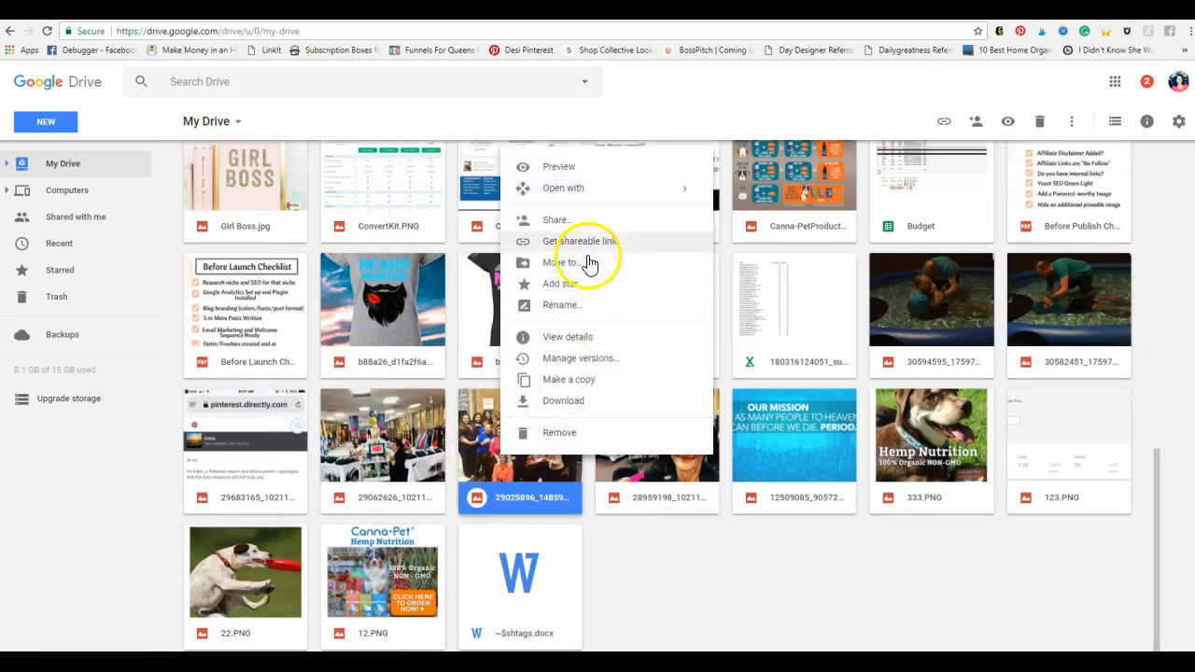
{"action": "left_click", "coordinate": [900, 618]}
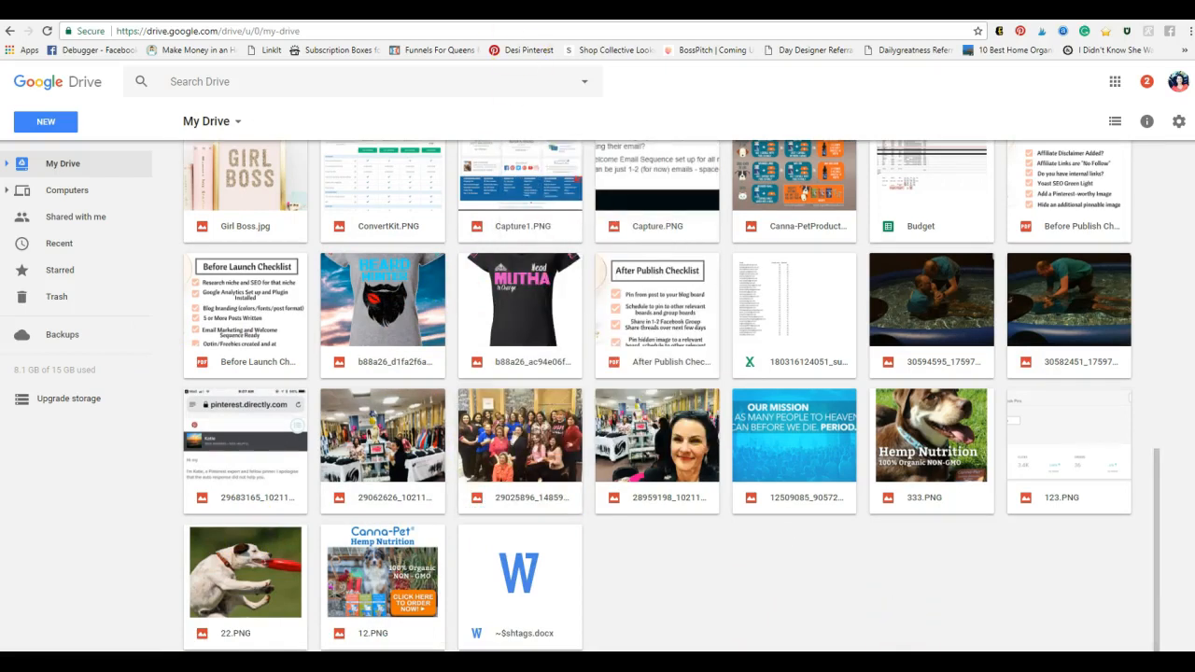